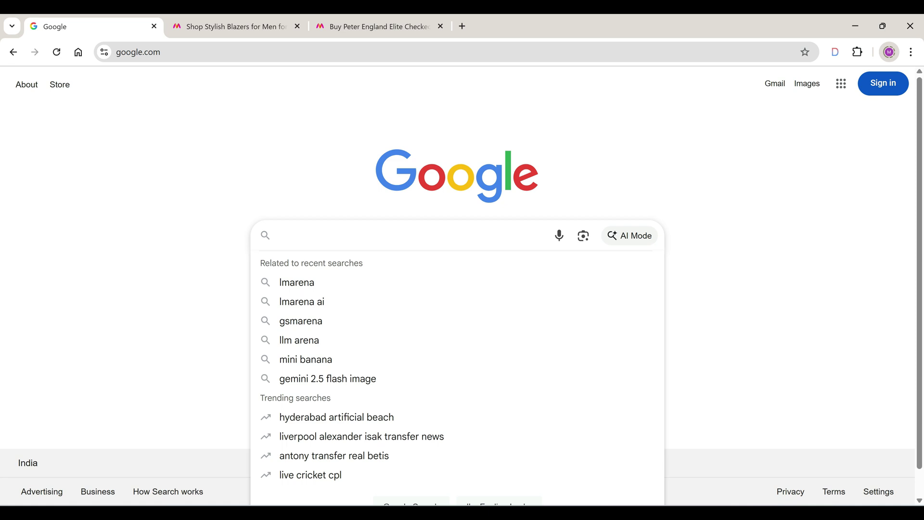
- Search Google for "nano banana" and open the Google AI Studio result for Gemini 2.5 Flash Image (Nano Banana)
text(Nano bana)
key(Down)
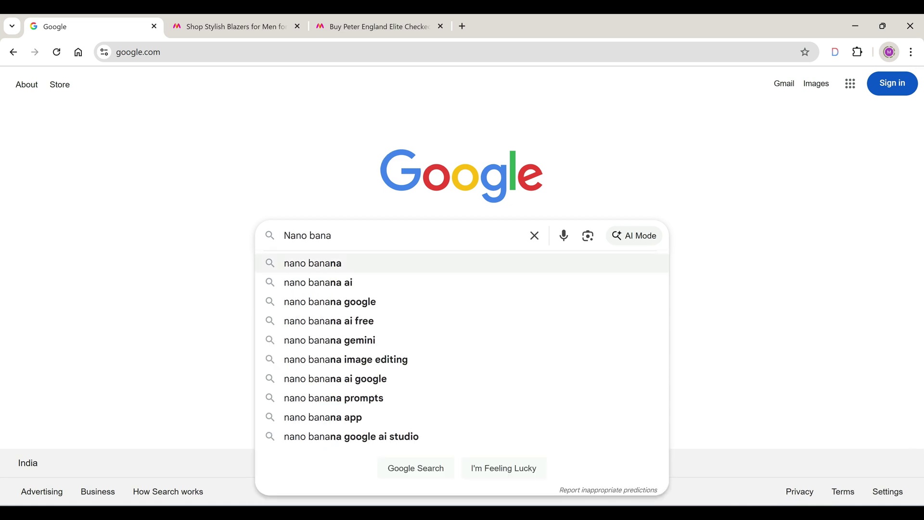
key(Return)
click(298, 285)
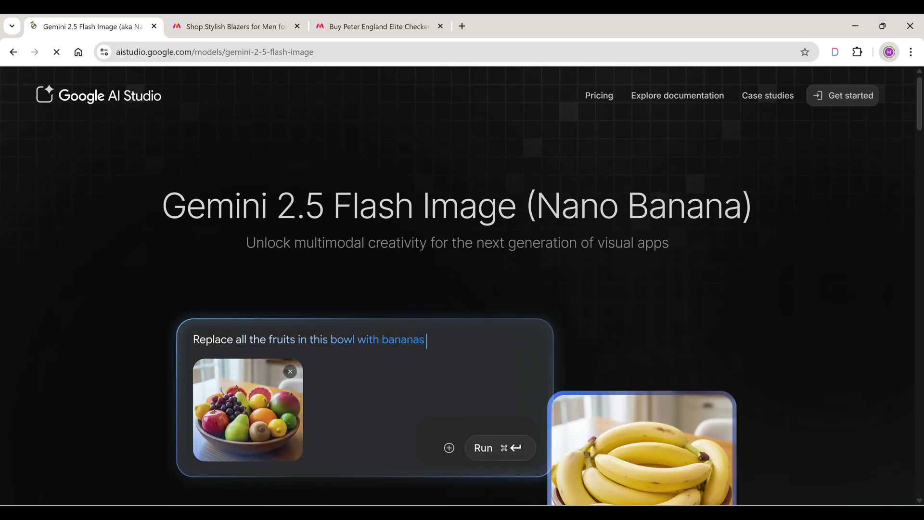
click(854, 102)
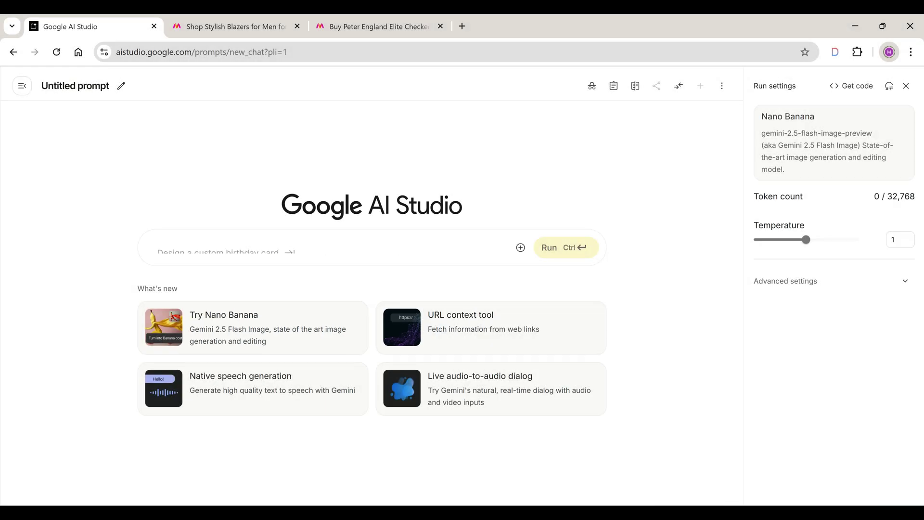
- Start the Try Nano Banana example and replace its prompt with "A young woman sitting by a café window, holding a coffee mug, casual outfit, soft sunlight."
click(309, 324)
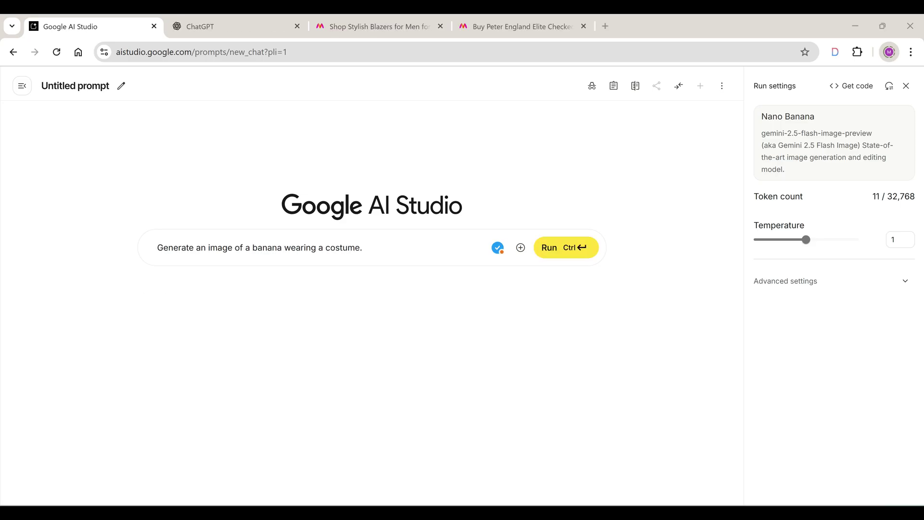
key(ctrl+a)
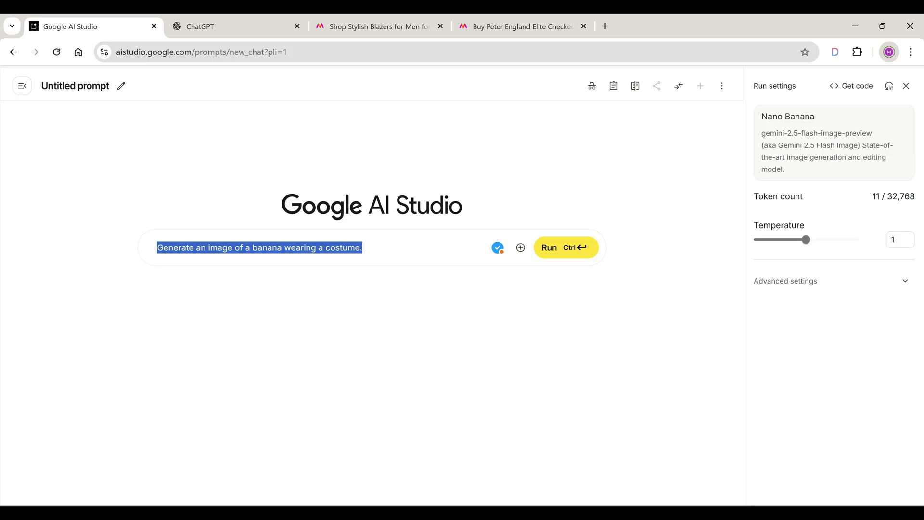
key(BackSpace)
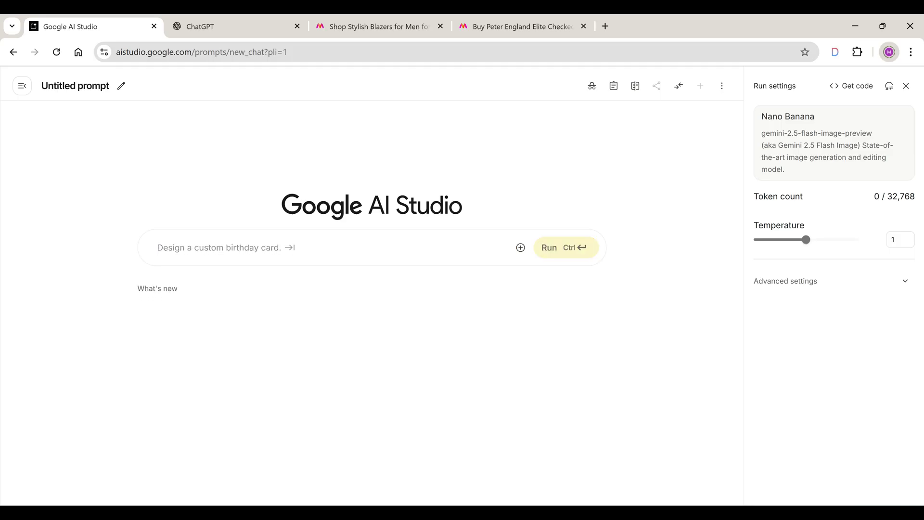
text(A young woman sitting by a café window, holding a coffee mug, casual outfit, soft sunlight.)
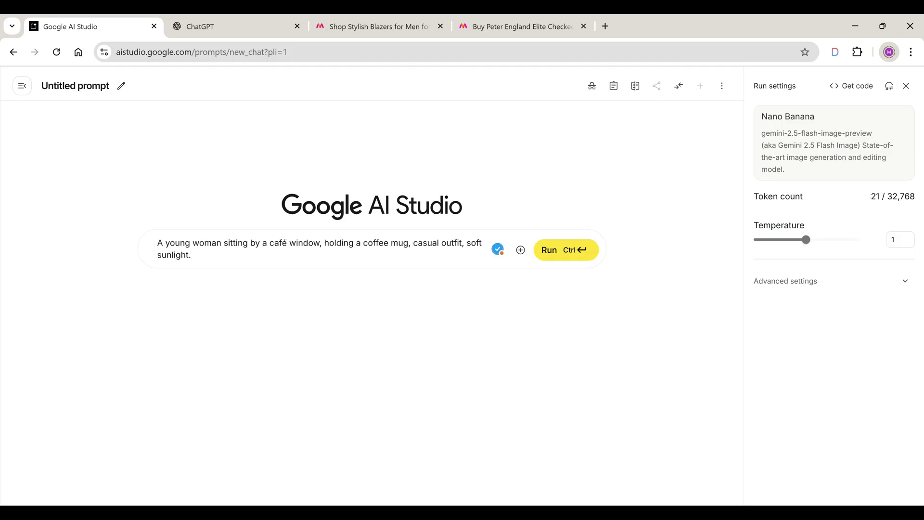
- Submit "create an image of" plus the same café prompt in ChatGPT, and run the café prompt in Google AI Studio
click(236, 27)
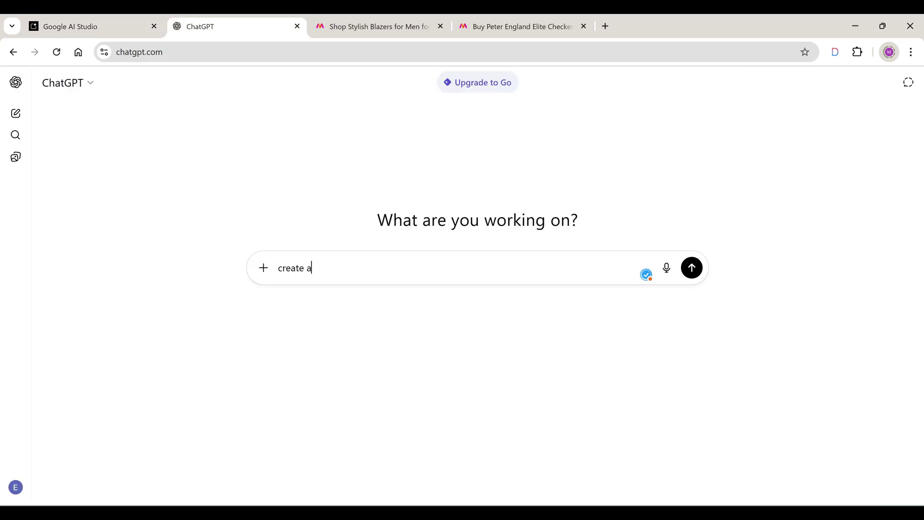
text(of)
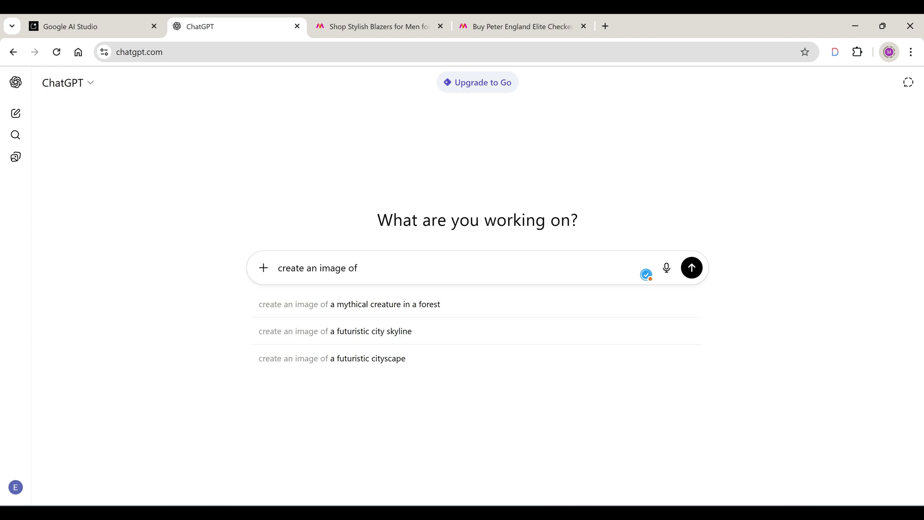
text(A young woman sitting by a café window, holding a coffee mug, casual outfit, soft sunlight.)
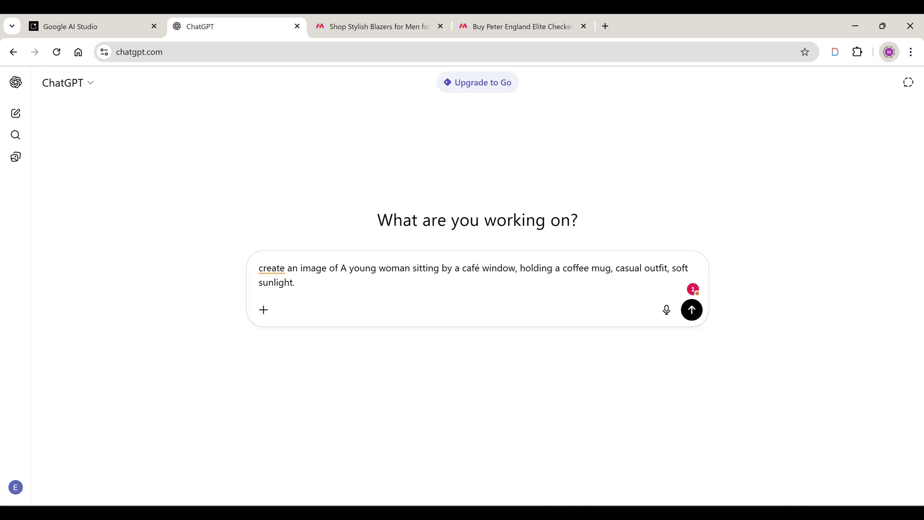
key(Return)
key(ctrl+shift+Tab)
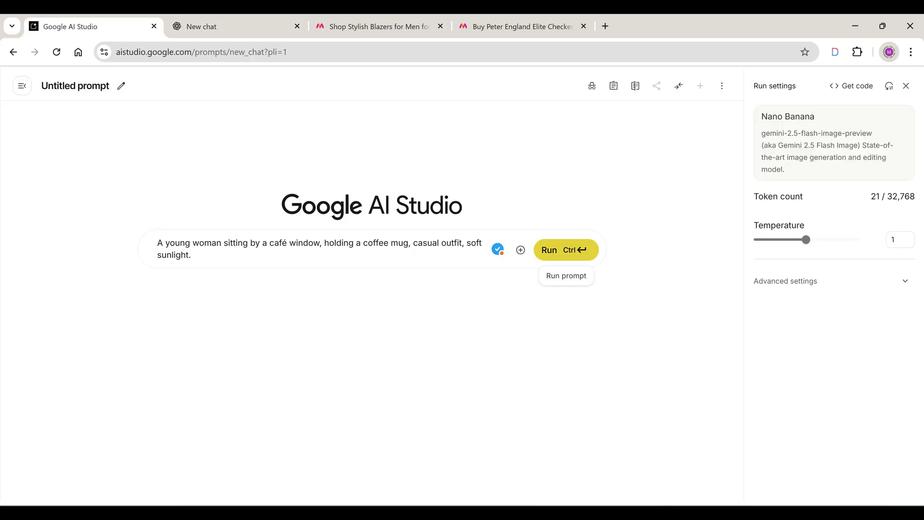
key(ctrl+Return)
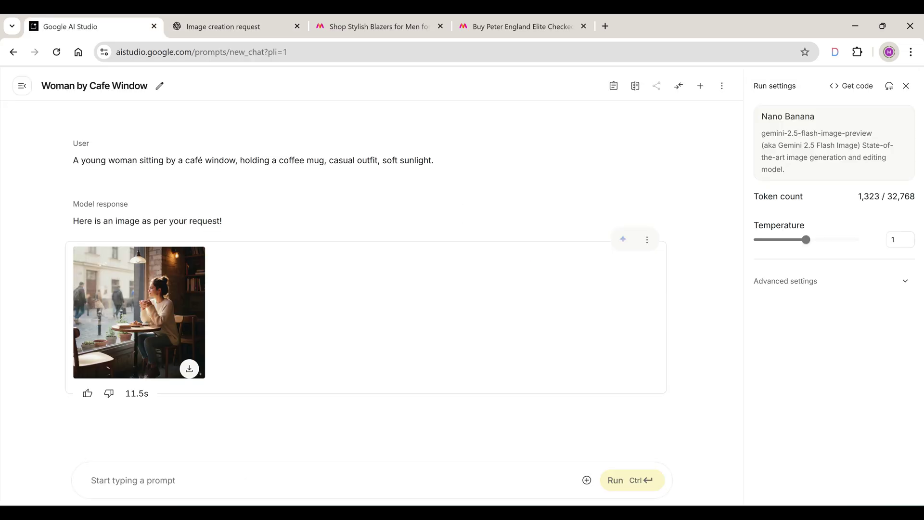
- Compare the café images generated by Google AI Studio and ChatGPT, enlarging the AI Studio one
key(ctrl+Tab)
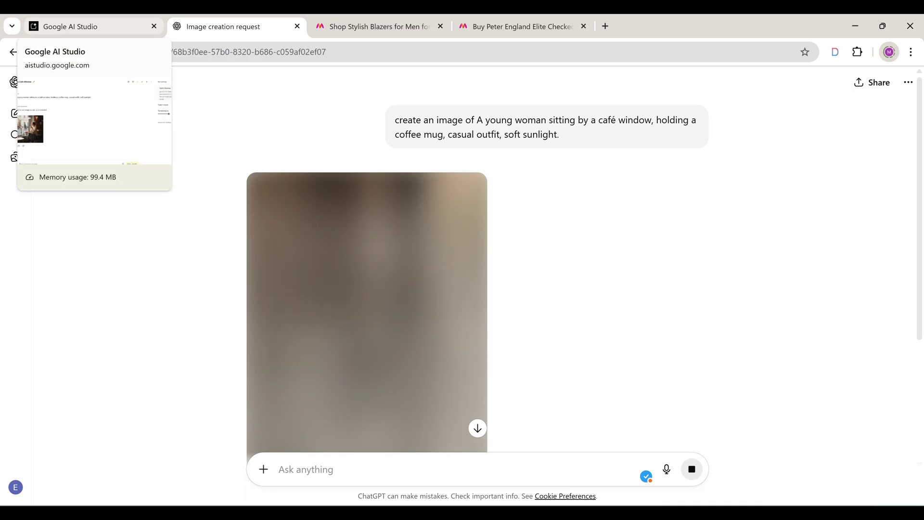
click(86, 27)
click(139, 312)
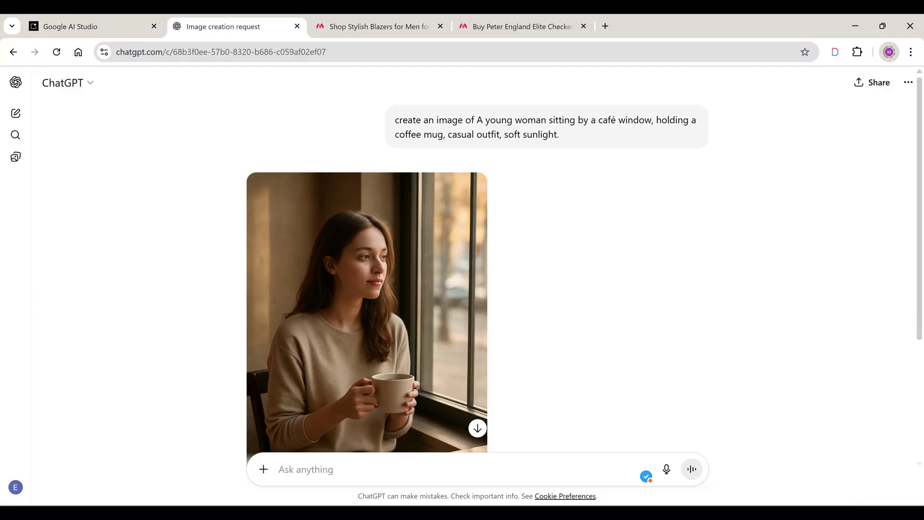
scroll(462, 265, down, 3)
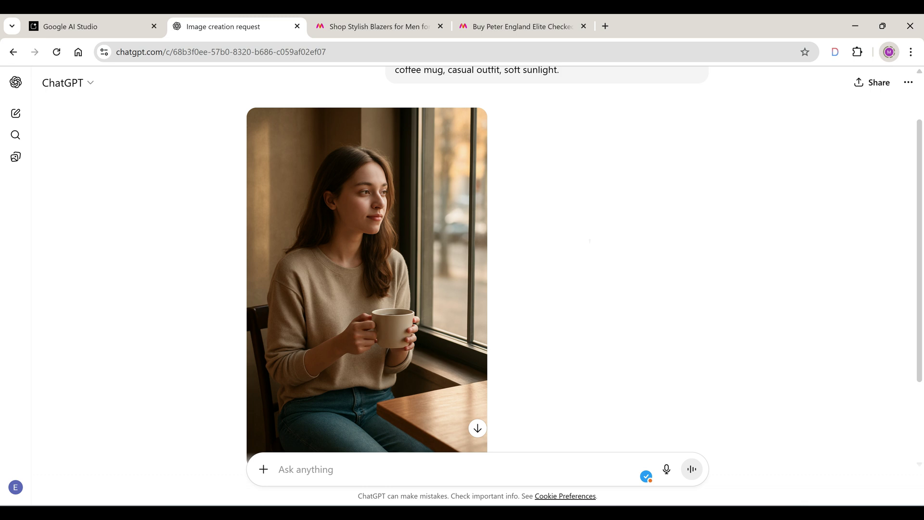
scroll(462, 265, down, 1)
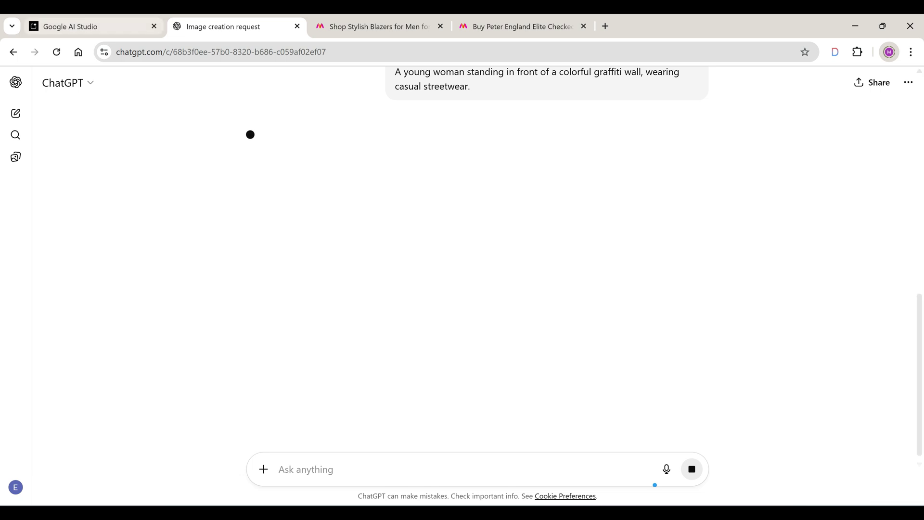
- Switch to Google AI Studio and compare its enlarged graffiti-wall image with the one generated by ChatGPT
click(72, 26)
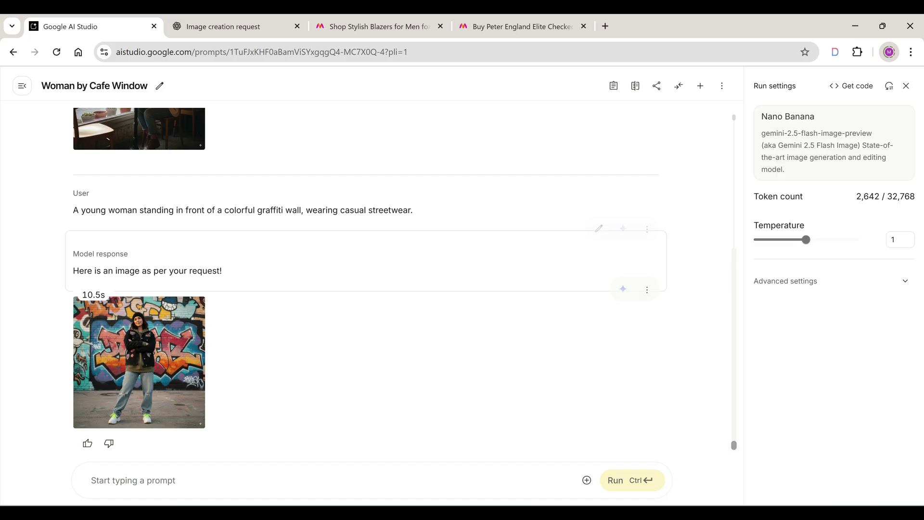
click(139, 362)
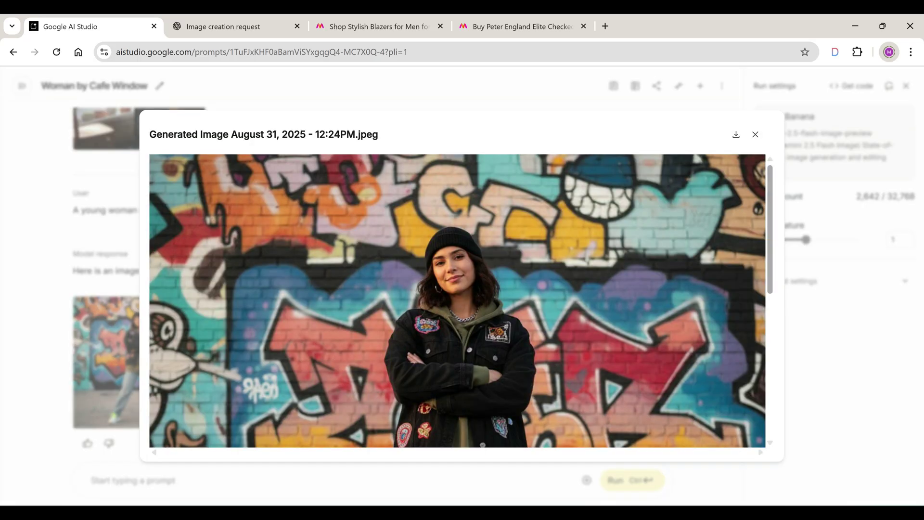
scroll(457, 300, down, 2)
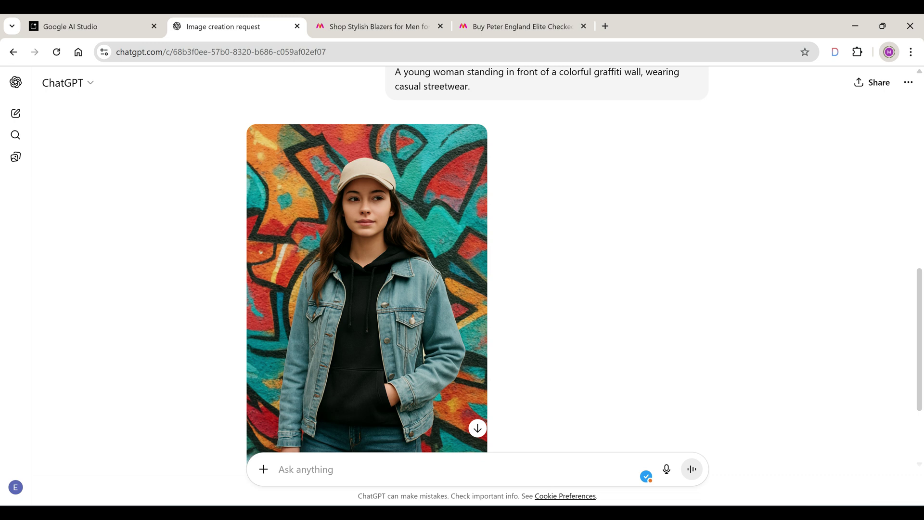
click(367, 289)
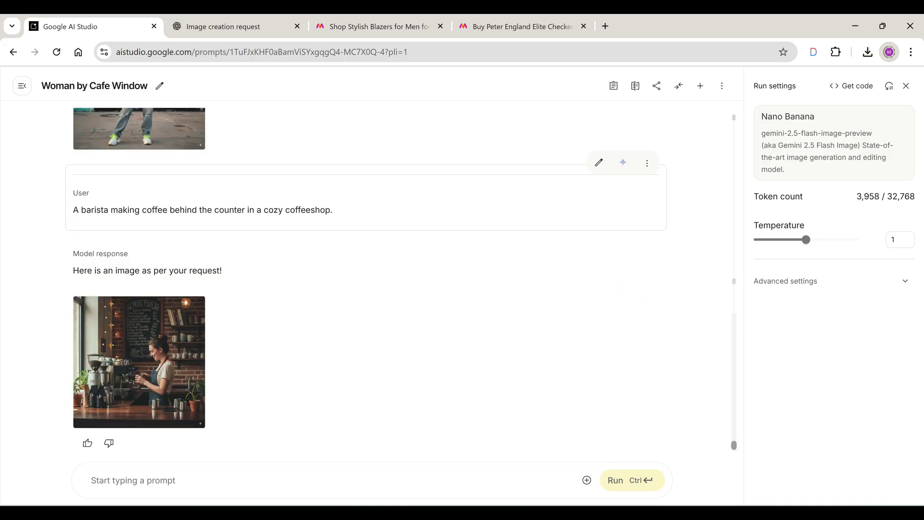
- View the generated barista image enlarged, close it, and run the follow-up prompt "Show this image in different angles"
click(149, 356)
scroll(458, 301, up, 1)
scroll(457, 300, up, 4)
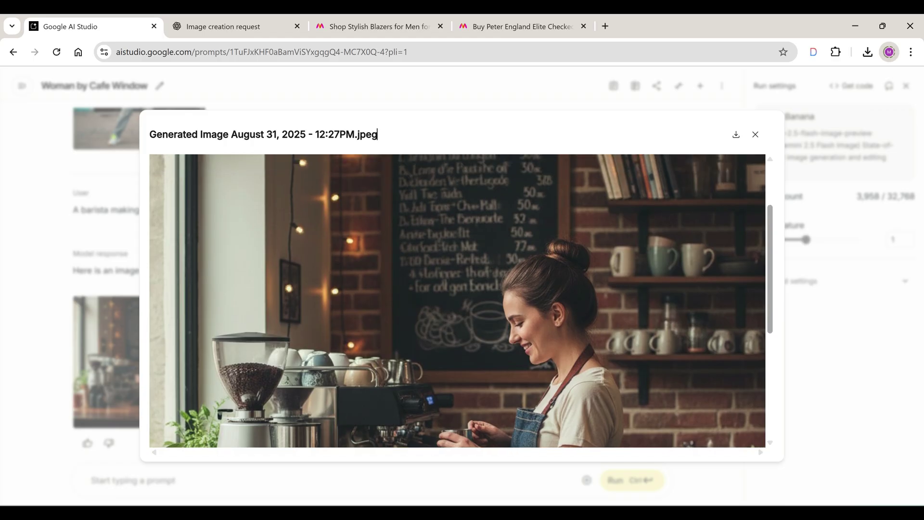
key(Escape)
text(Show this image in different angles)
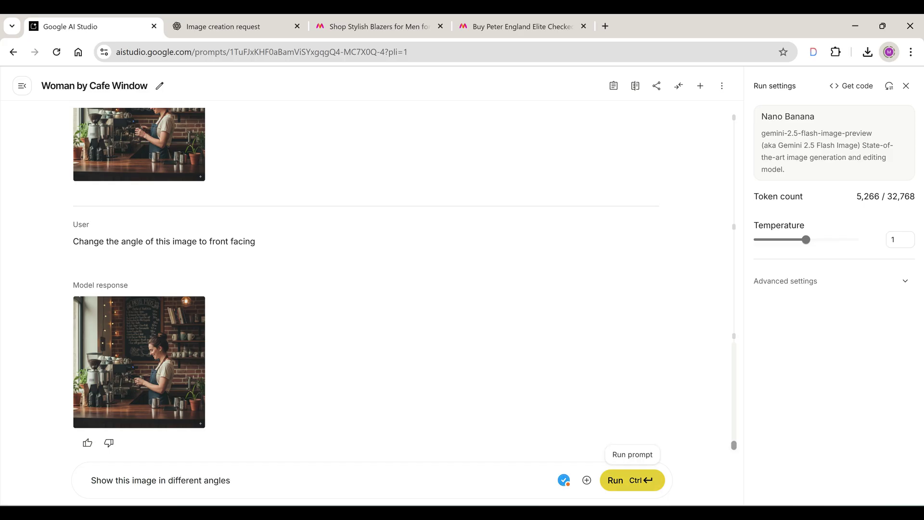
click(626, 480)
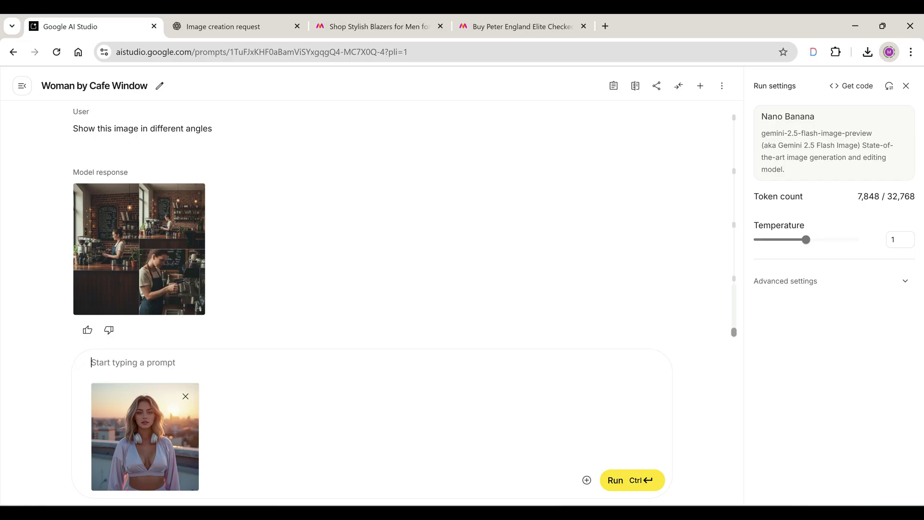
- Enter the prompt "This woman is jogging in the park. Full body image" for the attached portrait of the woman with headphones
text(This)
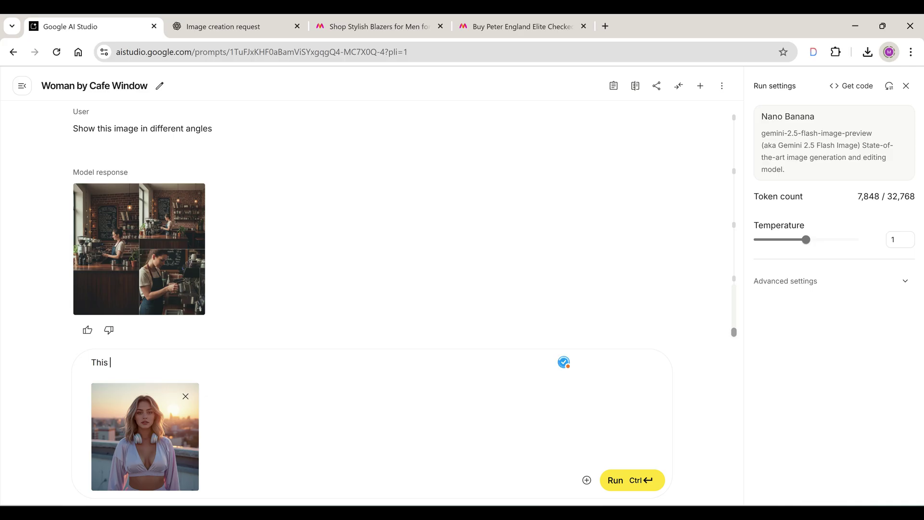
text( woman is jogging in the park. Full)
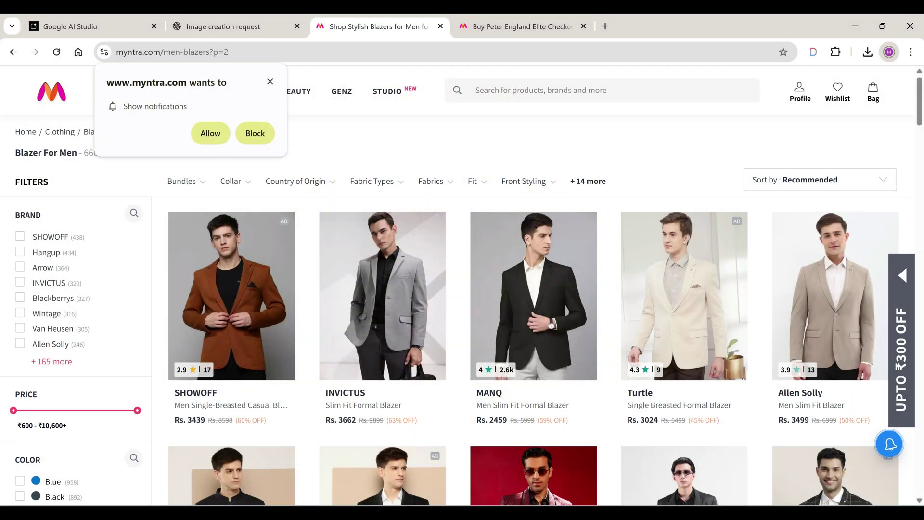
- Dismiss Myntra's notification request and open the HRX by Hrithik Roshan jet black training shorts from the women's Shorts & Skirts category
click(270, 81)
mouse_move(162, 91)
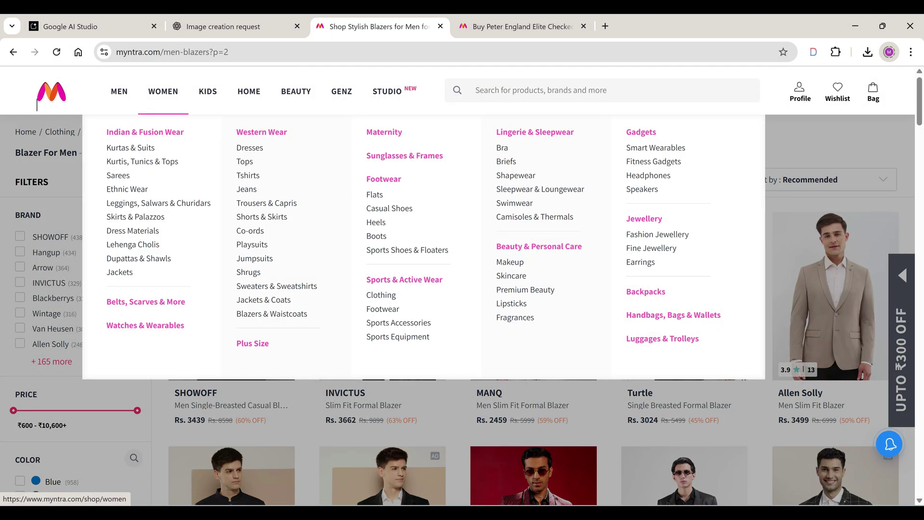
click(261, 217)
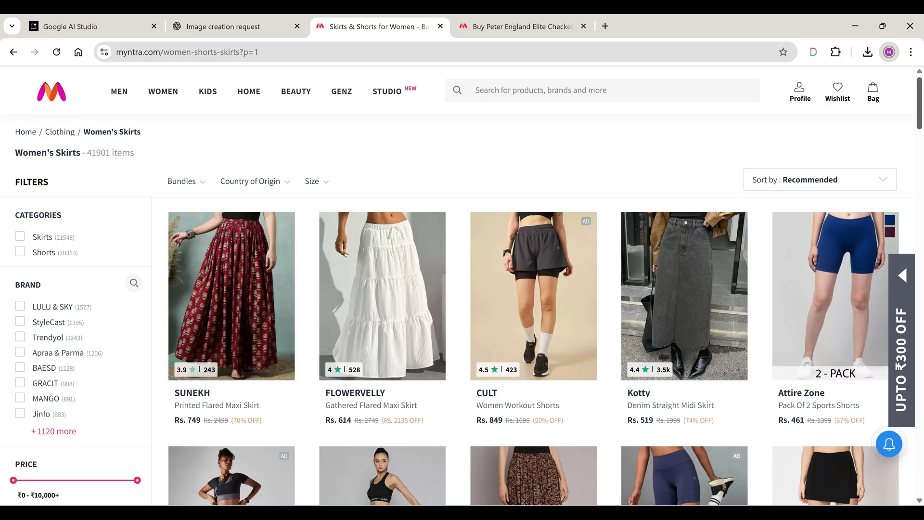
scroll(402, 204, down, 5)
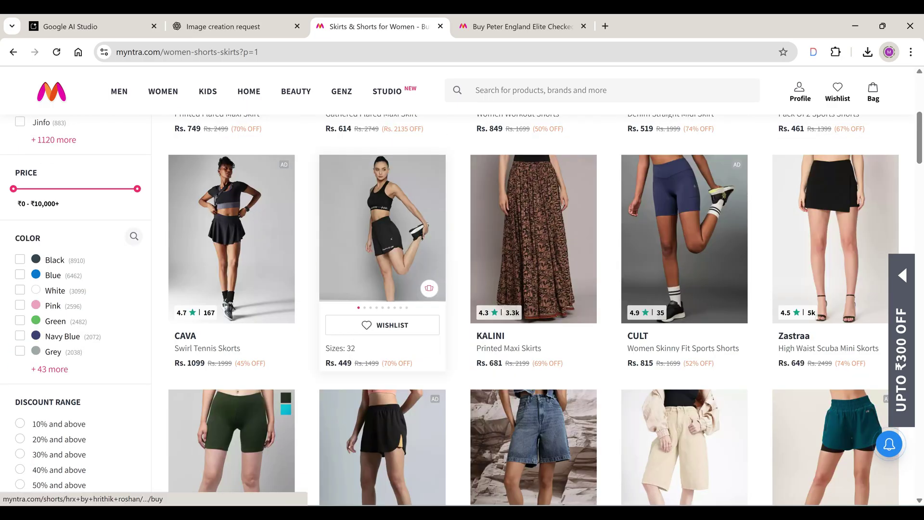
click(402, 207)
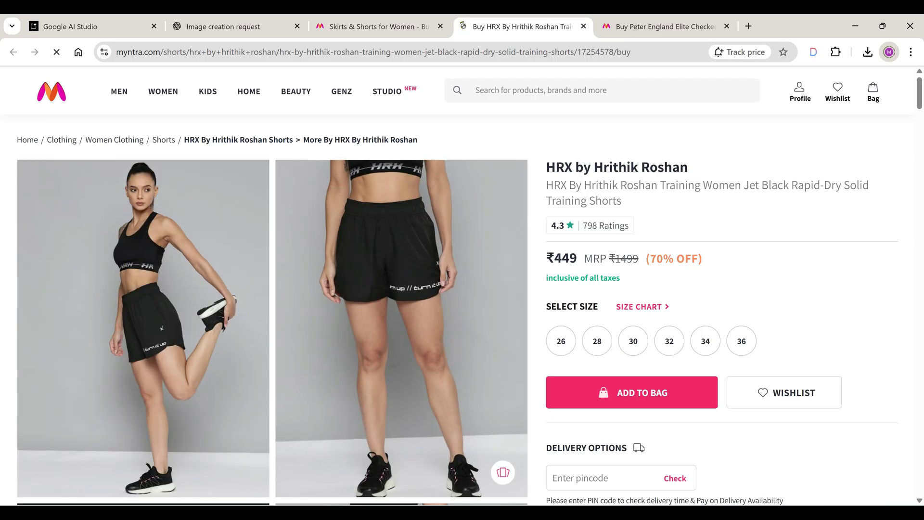
- Capture a screen snip of the first product photo, covering the model's black sports outfit, and close the Snipping Tool windows
key(super+shift+s)
drag(31, 220, 247, 494)
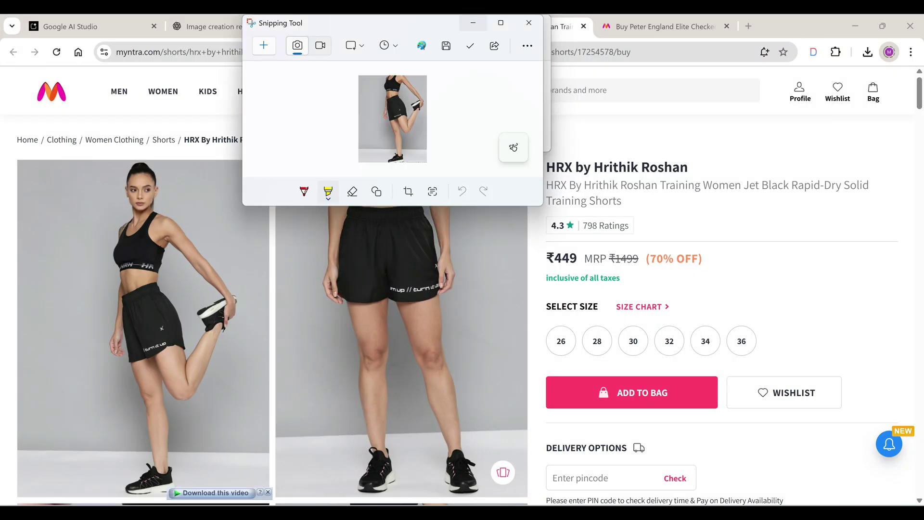
click(529, 23)
click(536, 23)
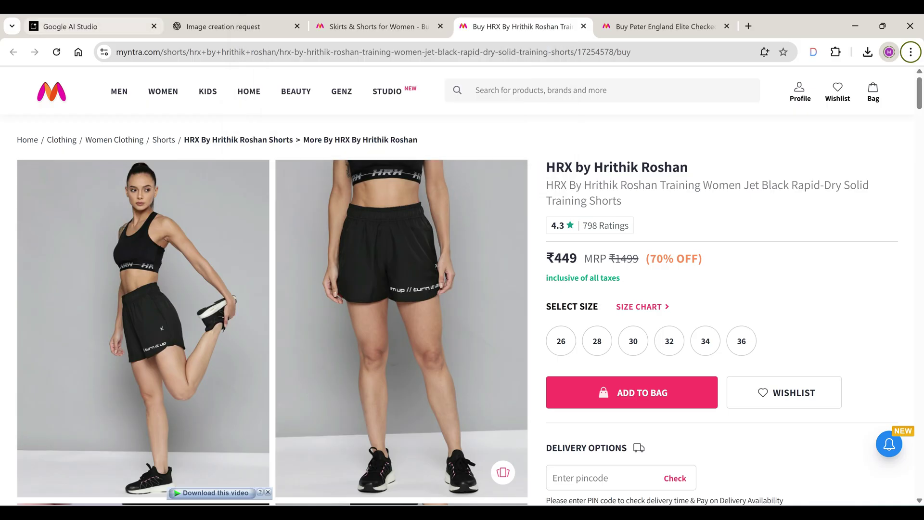
- Switch to Google AI Studio, enter the prompt "This woman is wearing this sports wear now." and upload the captured outfit image
click(91, 27)
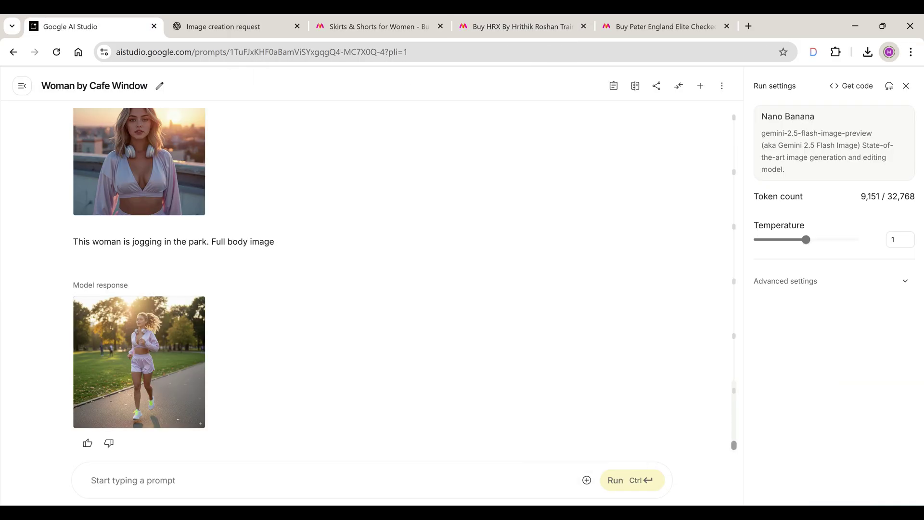
text(This woman is wearing this sport)
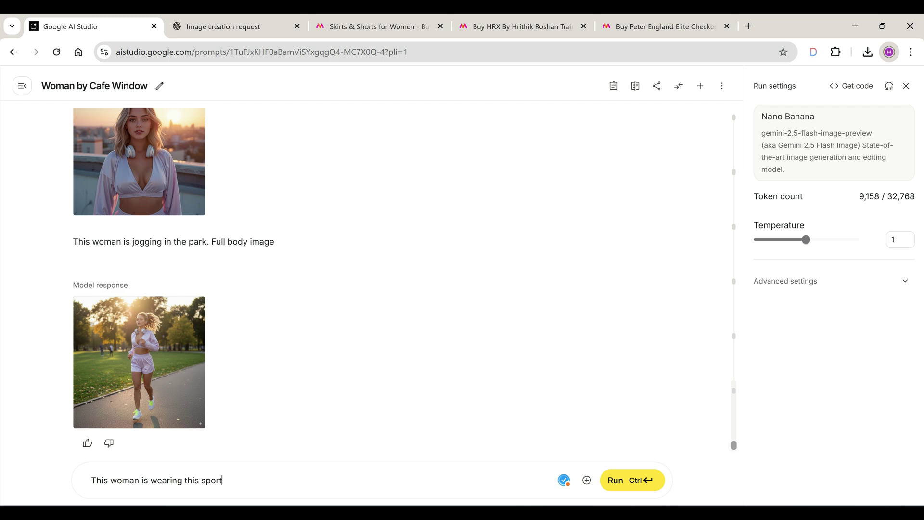
click(587, 479)
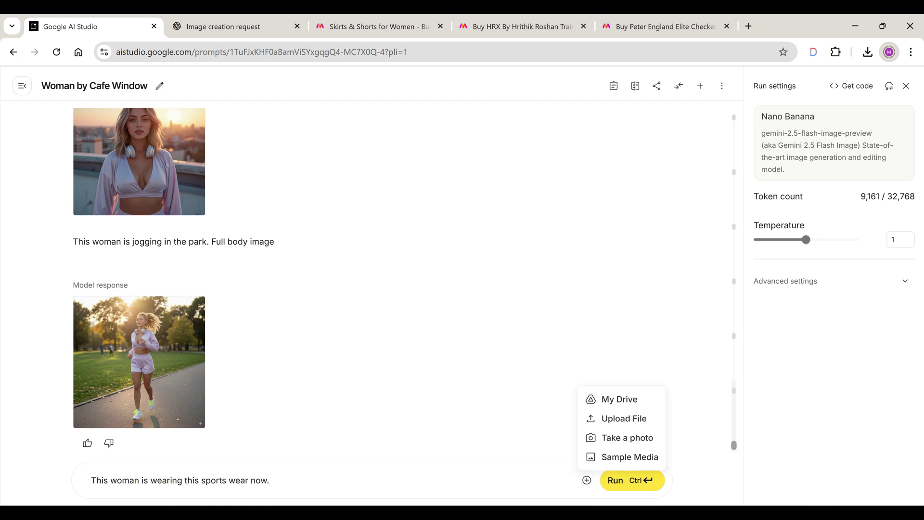
click(624, 418)
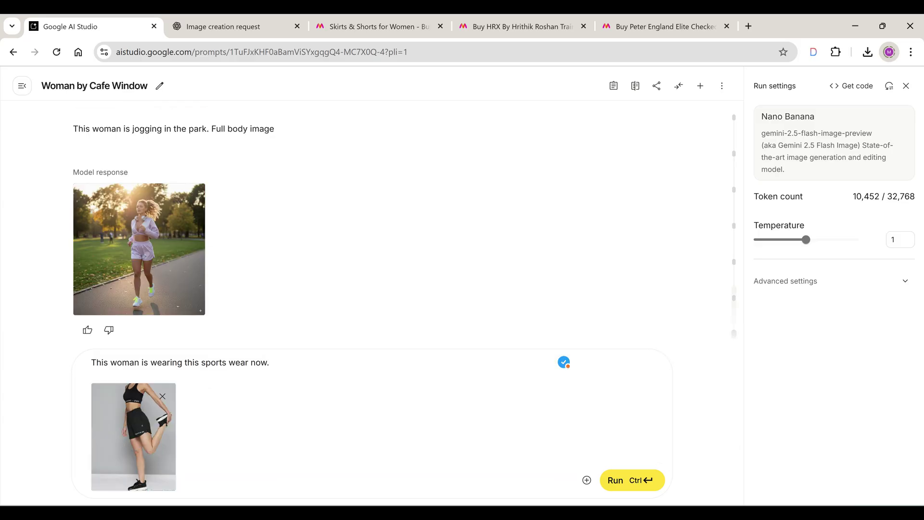
- Run the sports wear prompt with the uploaded outfit photo and inspect the generated jogging image enlarged
click(626, 479)
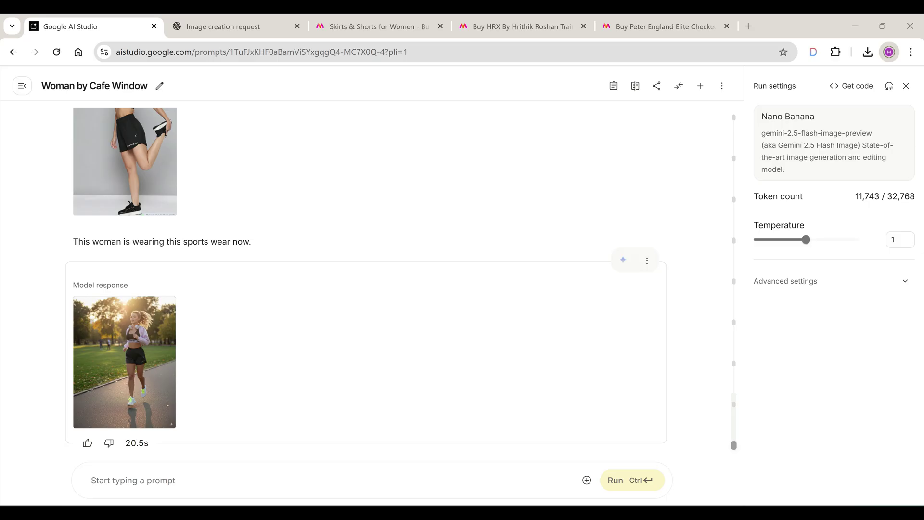
click(124, 362)
scroll(457, 301, down, 2)
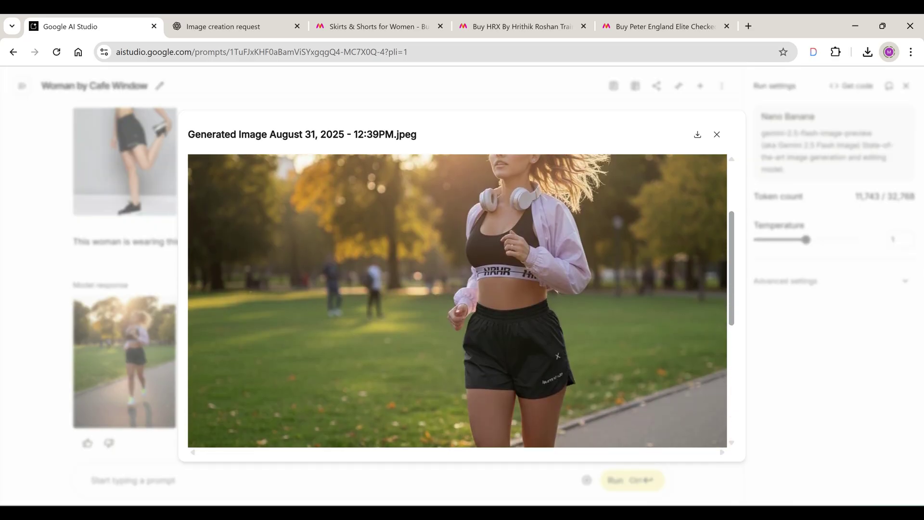
scroll(457, 301, down, 5)
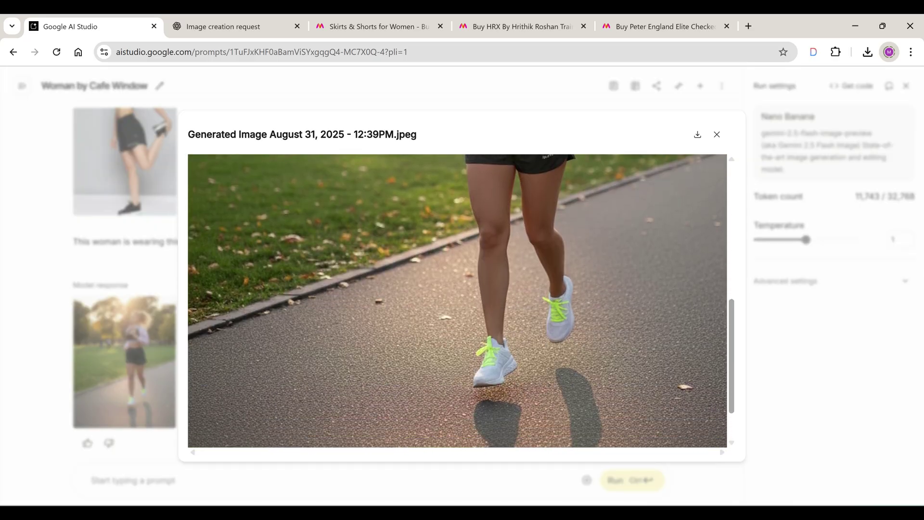
scroll(457, 300, up, 7)
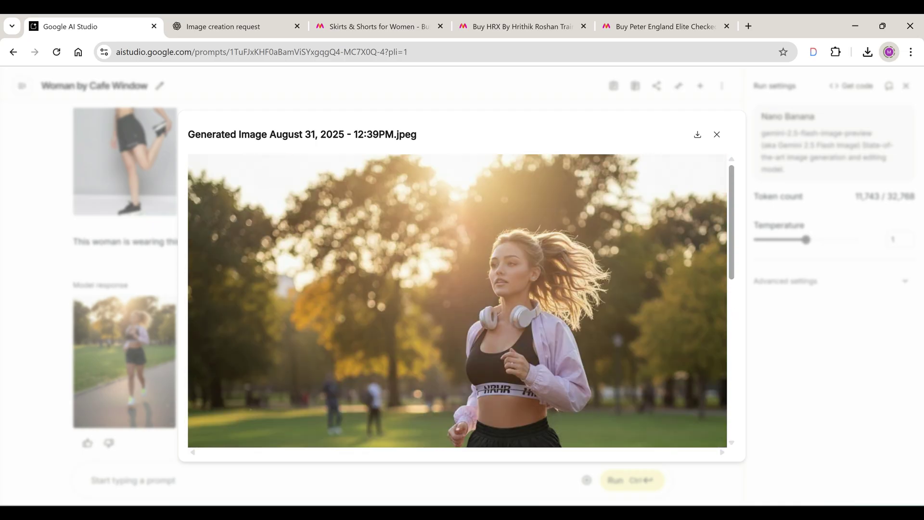
click(717, 134)
- Run the follow-up prompt "remove the jacket and headphones and change the shoes to as in the reference image."
text(remove the )
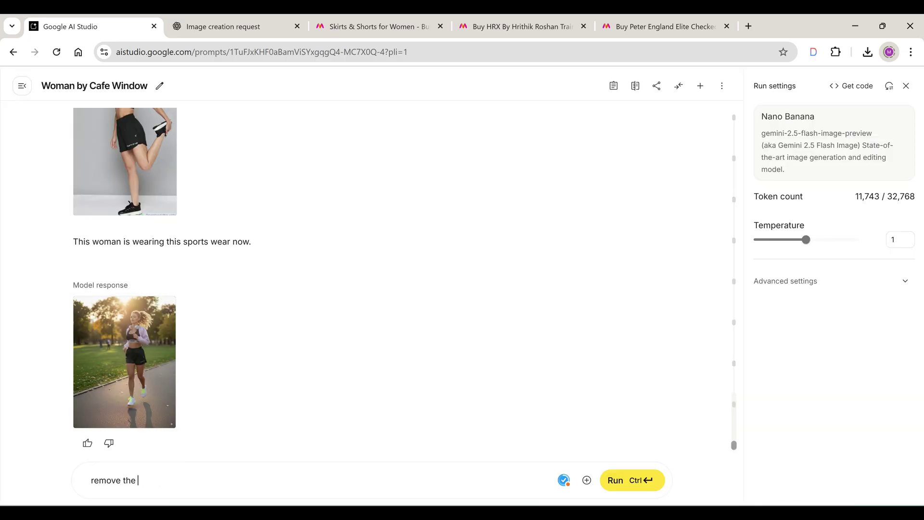
text(jacket and change the shoes to )
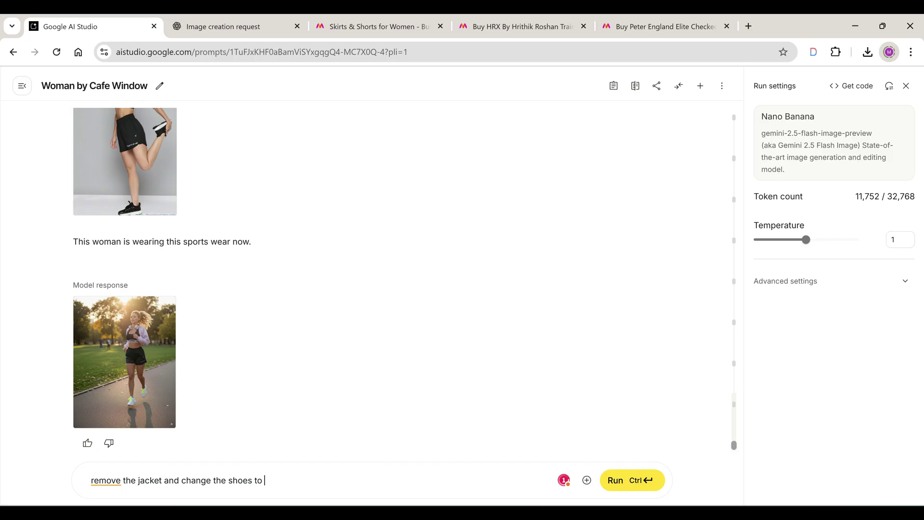
text(as in the reference image.)
click(162, 481)
text(and headphones)
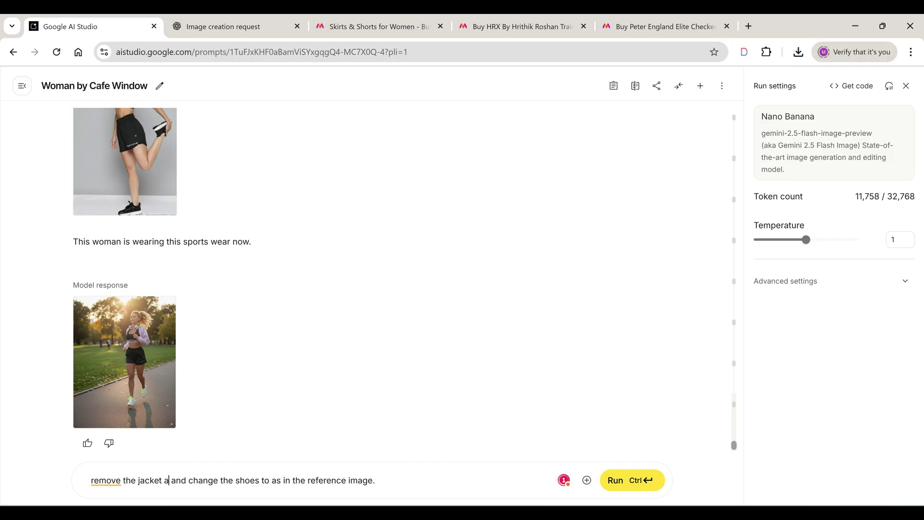
click(632, 481)
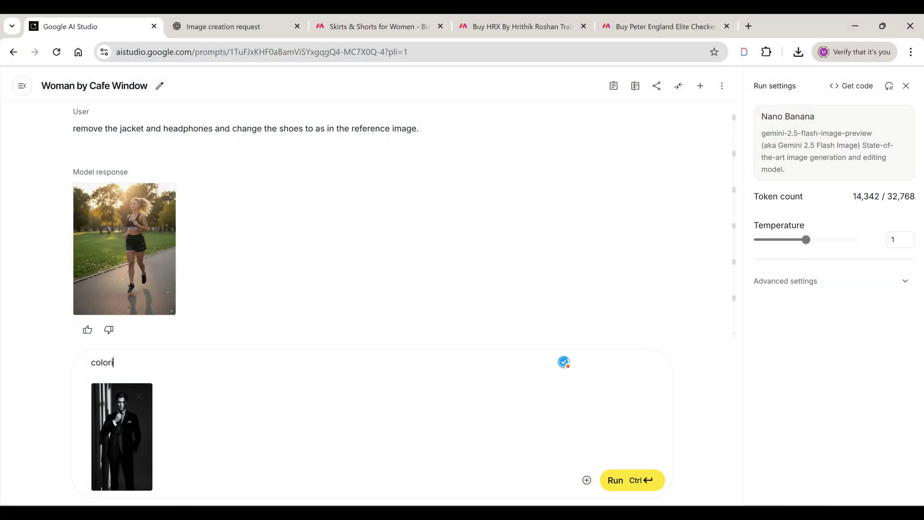
- Run the prompt "Colorize this image" for the attached black-and-white photo of the man in a suit and inspect the result enlarged
text(ze this)
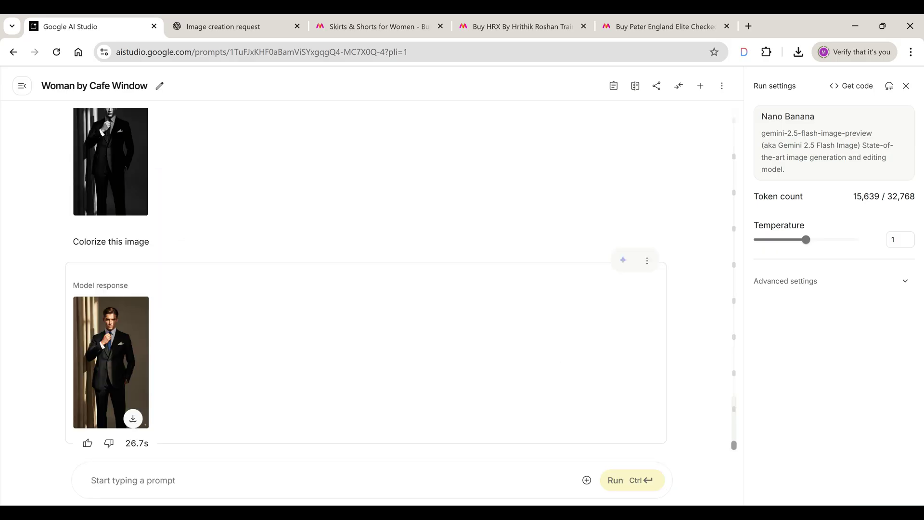
click(111, 362)
click(111, 362)
click(111, 361)
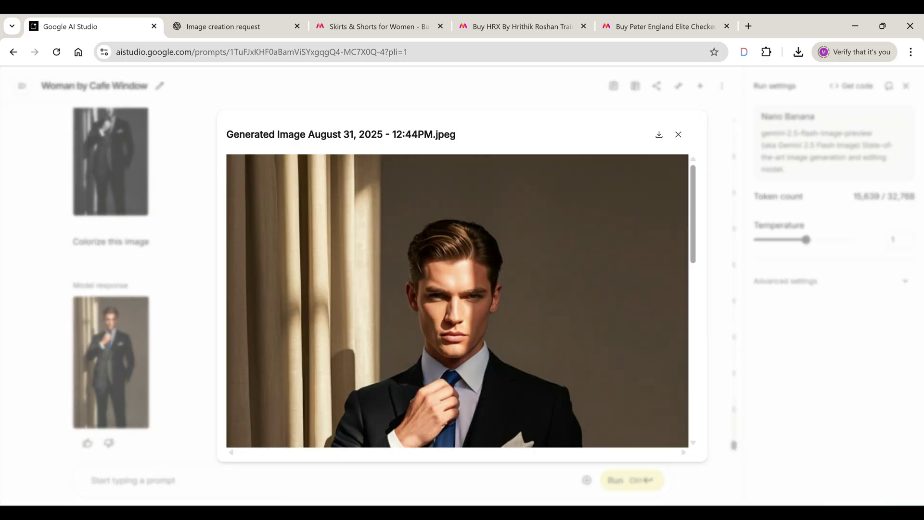
scroll(457, 301, down, 2)
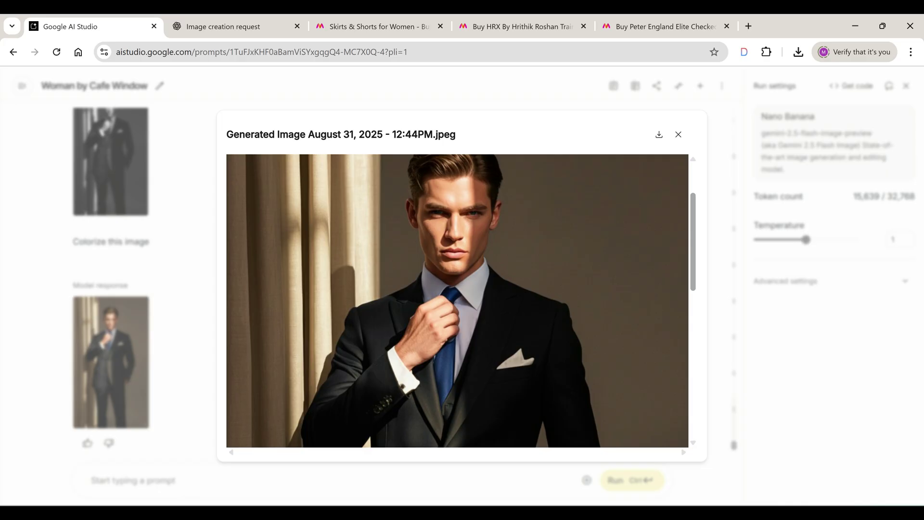
key(Escape)
- Switch to the Peter England Elite blazer page on Myntra and capture a screen snip of the full-length product photo
click(664, 27)
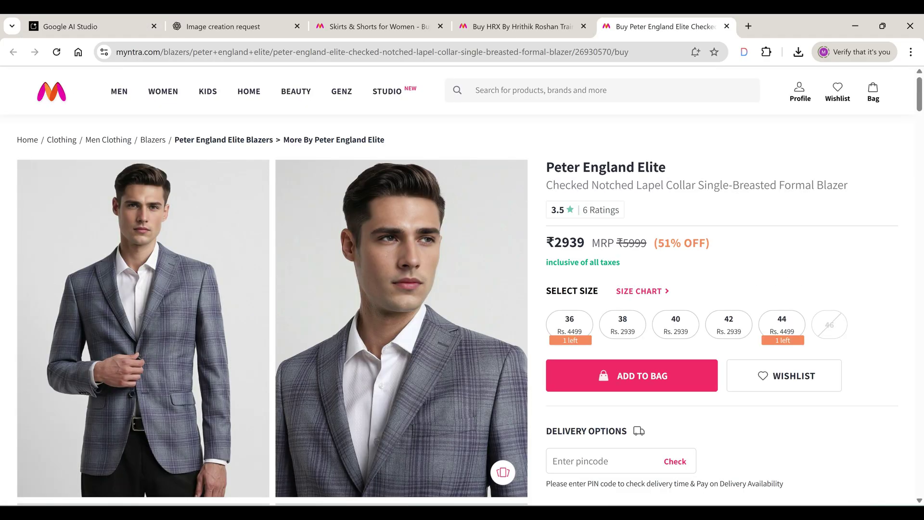
scroll(462, 308, down, 7)
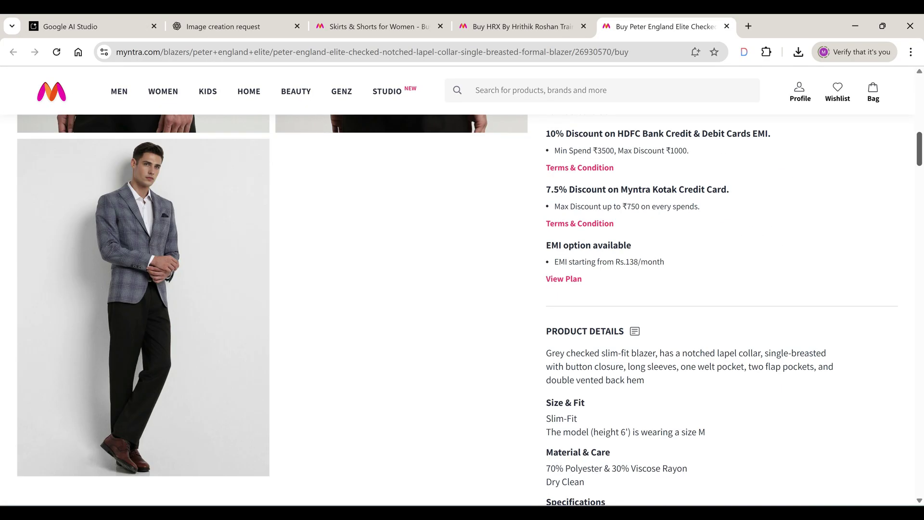
scroll(144, 308, up, 1)
scroll(144, 308, down, 1)
key(super+shift+s)
drag(15, 469, 267, 133)
click(465, 23)
- Switch back to Google AI Studio, enter the prompt "This man is now wearing this outfit." and paste in the captured blazer photo
click(94, 26)
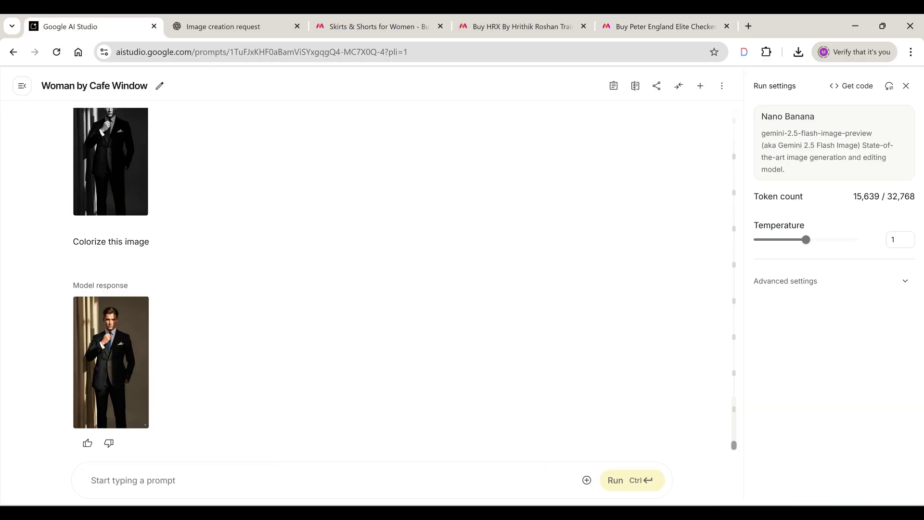
click(216, 480)
text(Thi)
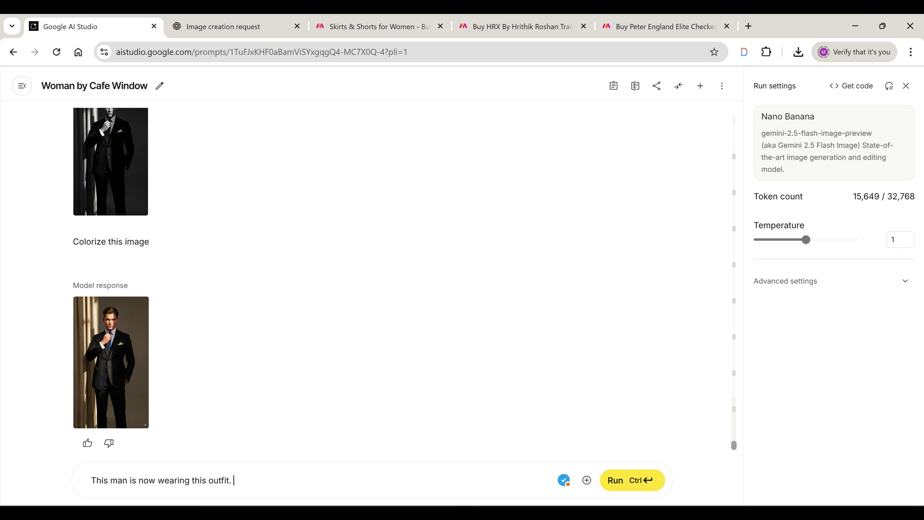
text(s man is now wearing this outfit.)
key(ctrl+v)
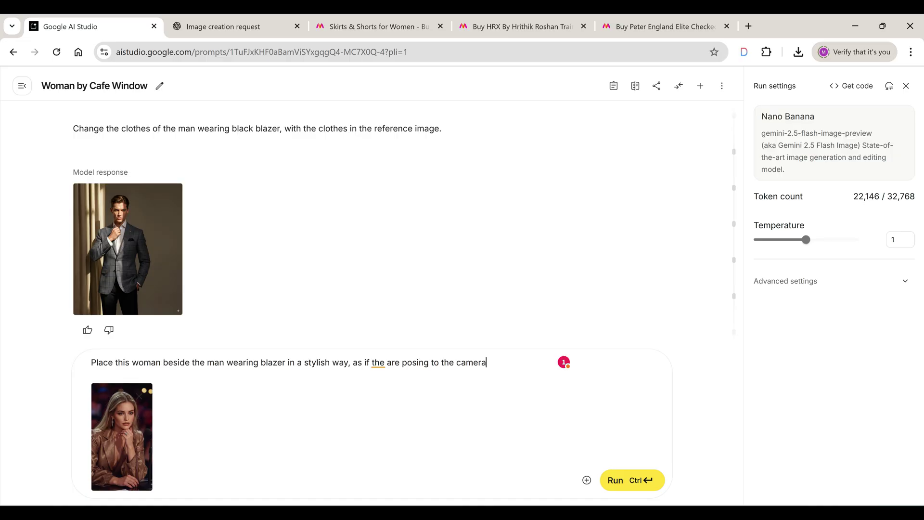
- Run the prompt "Place this woman beside the man wearing blazer in a stylish way, as if they are posing to the camera"
click(379, 363)
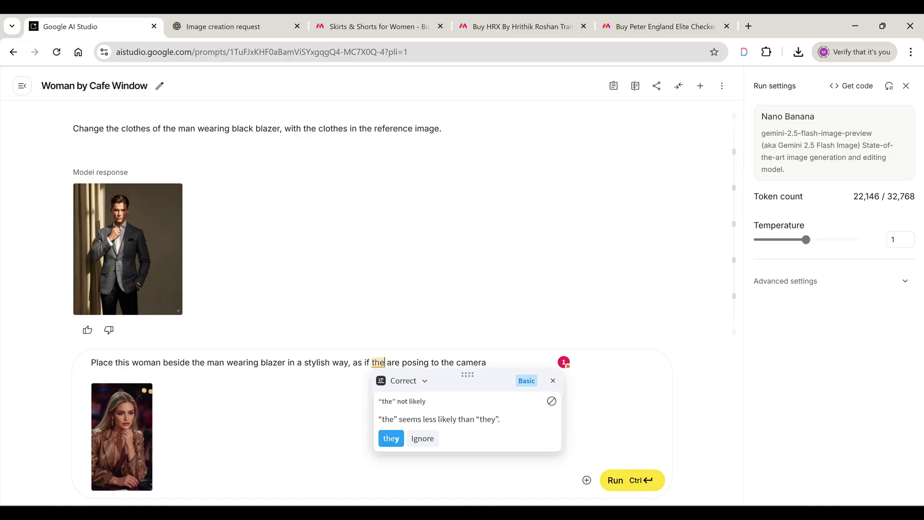
click(391, 437)
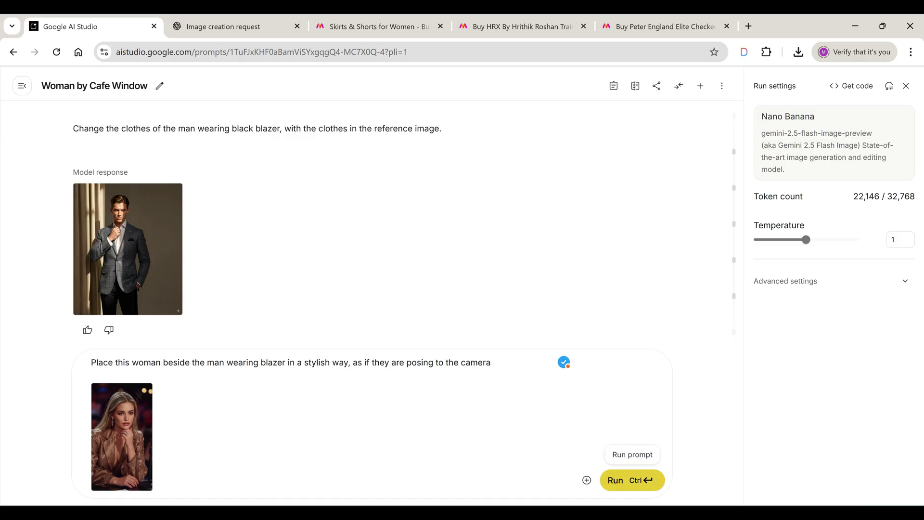
click(619, 480)
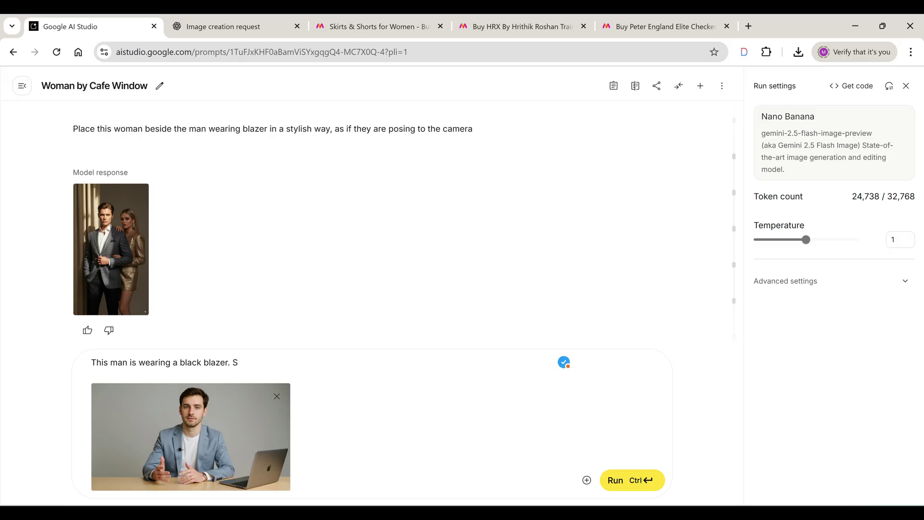
- Run the prompt "This man is wearing a black blazer. Youtube Studio style background." for the attached photo of the man with a laptop
text(. YoutuStudio style bac)
click(233, 363)
text(Youtube Studio style bac)
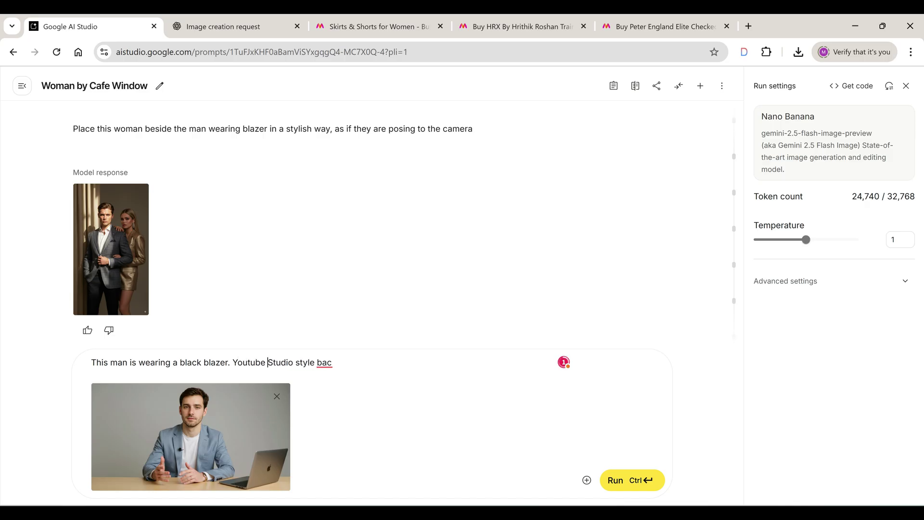
click(333, 363)
text(kground.)
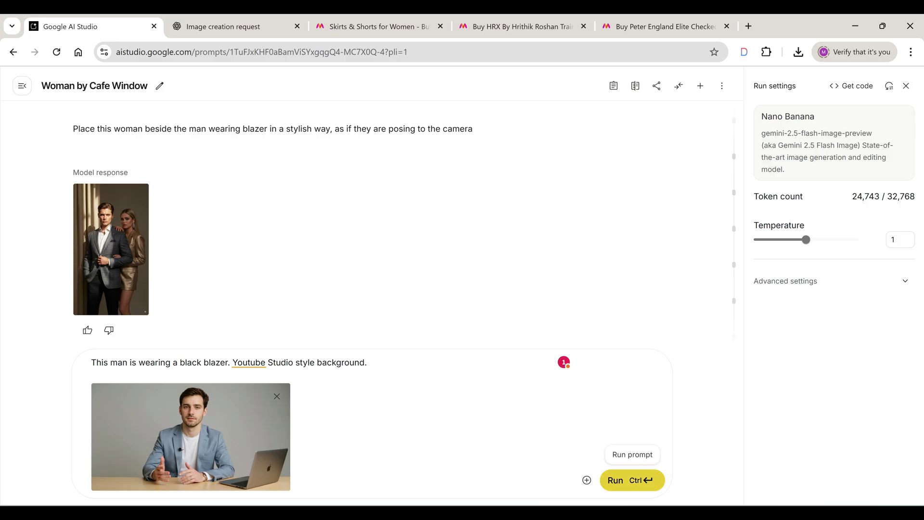
click(626, 480)
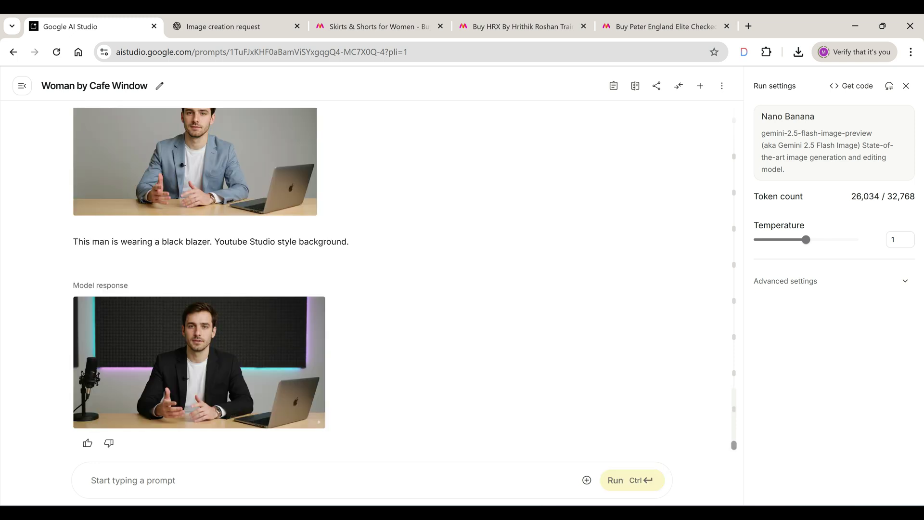
- Run the follow-up prompt "The man wearing black blazer is standing in the studio beside the table. stylish pose."
text(The man wearing )
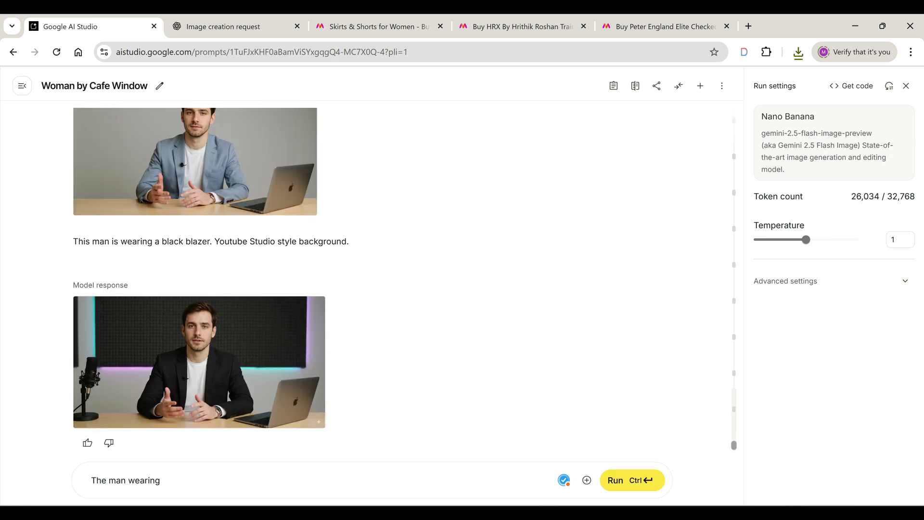
text(black blazer is standing in t)
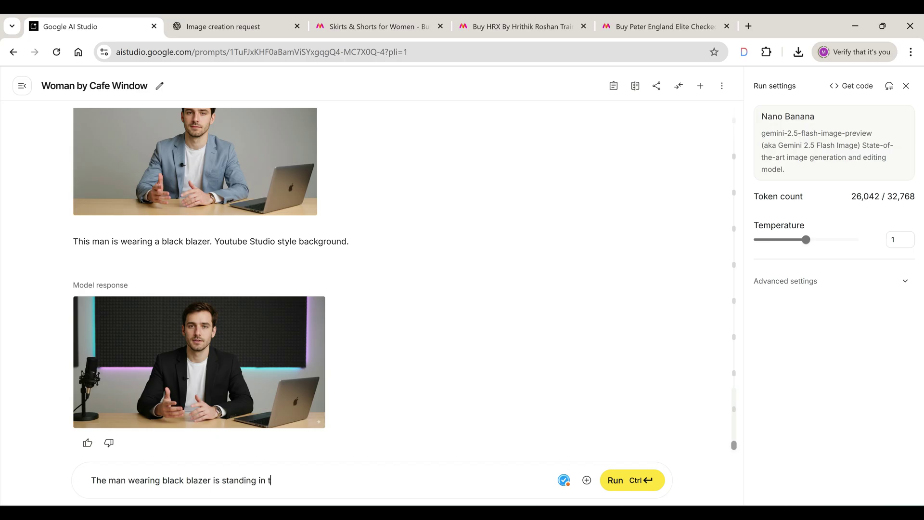
text(he studio beside the table. )
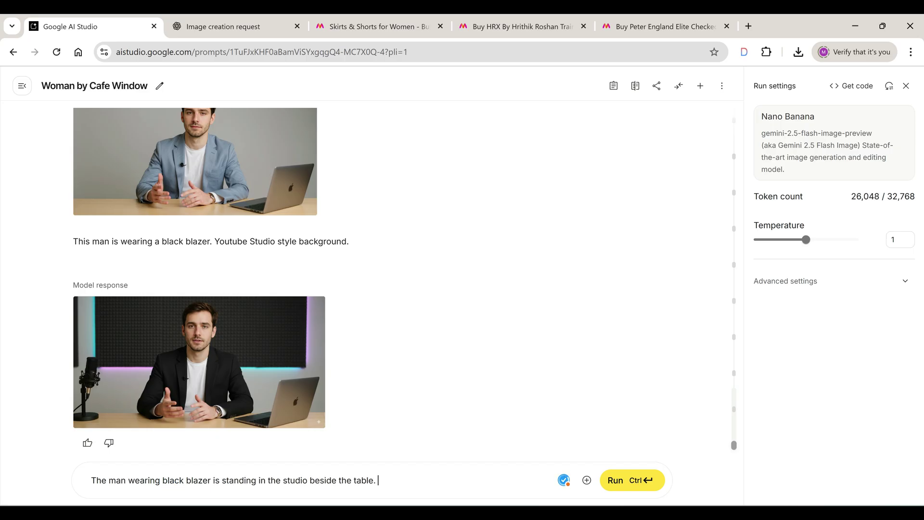
text(stylish pose.)
click(621, 480)
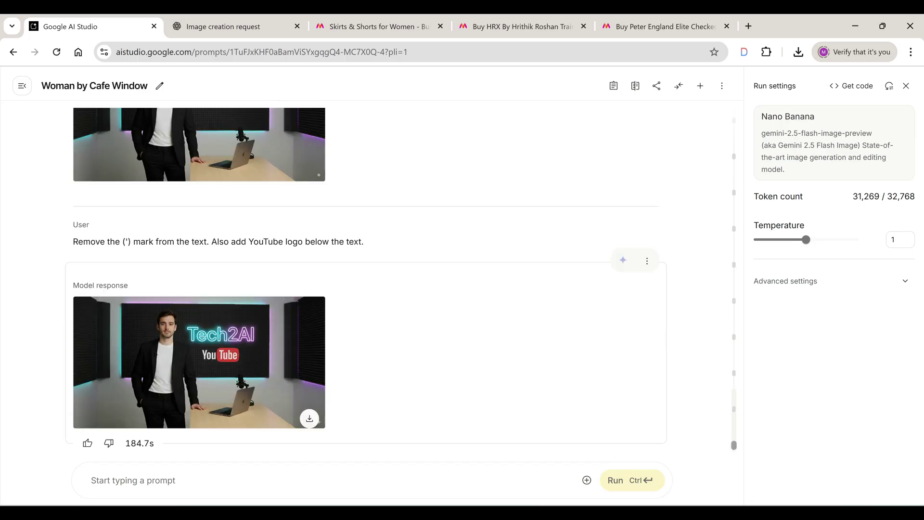
click(310, 418)
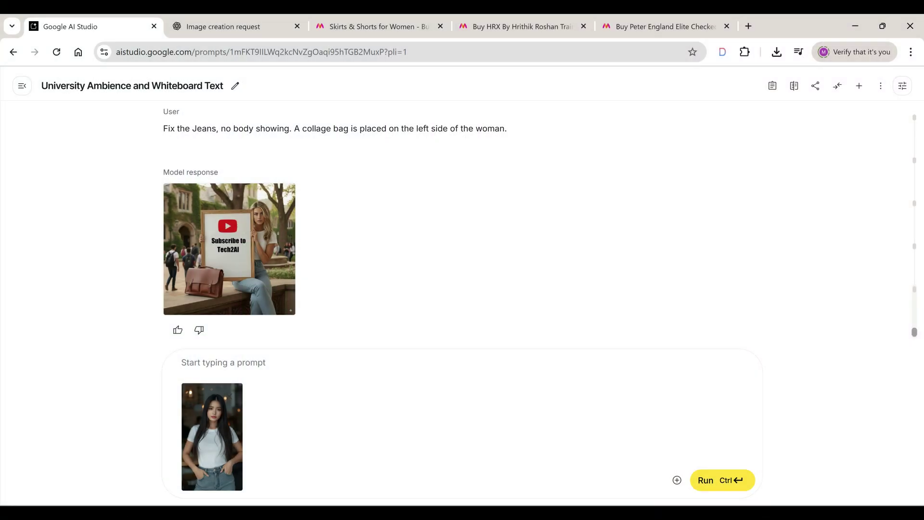
- Run the prompt "The Girl is holding the coke tin. Background college canteen." with the Diet Coke can image added and inspect the result enlarged
key(ctrl+v)
text(The Girl is holding the coc)
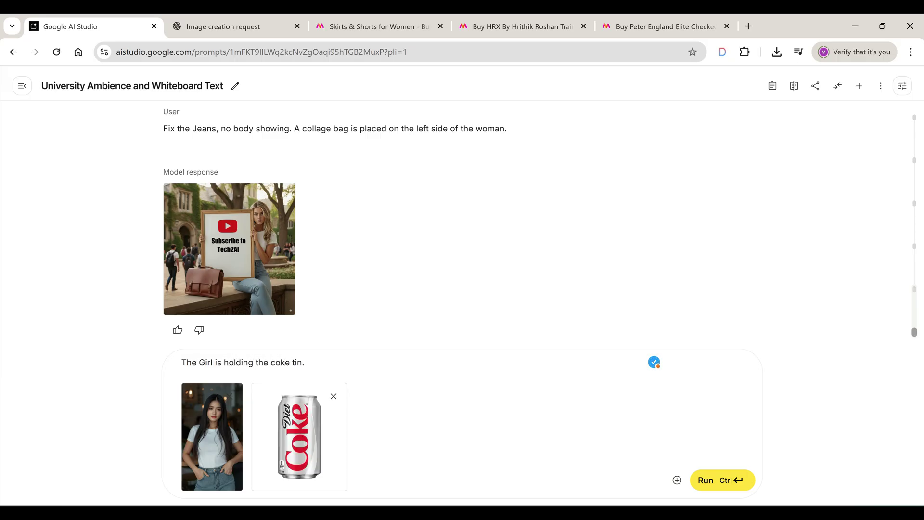
text(ke tin. Background college canteen.)
key(ctrl+Return)
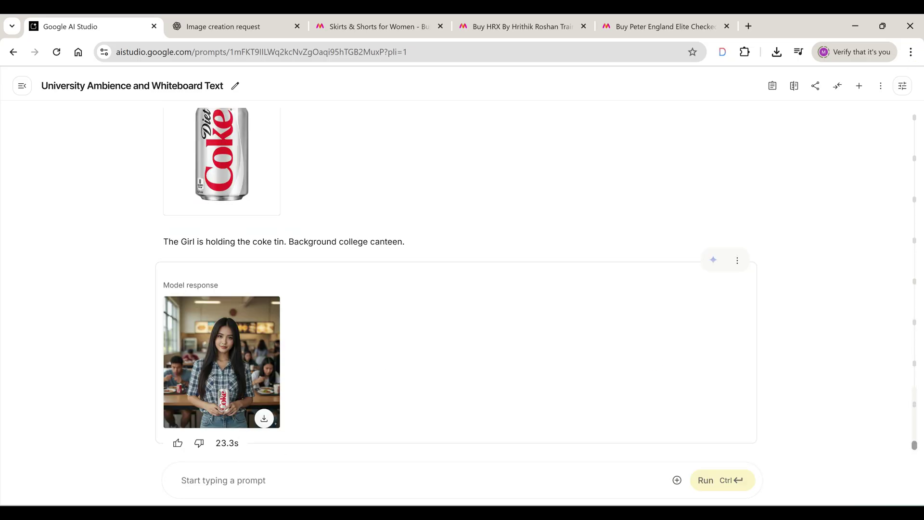
click(264, 417)
scroll(458, 301, down, 3)
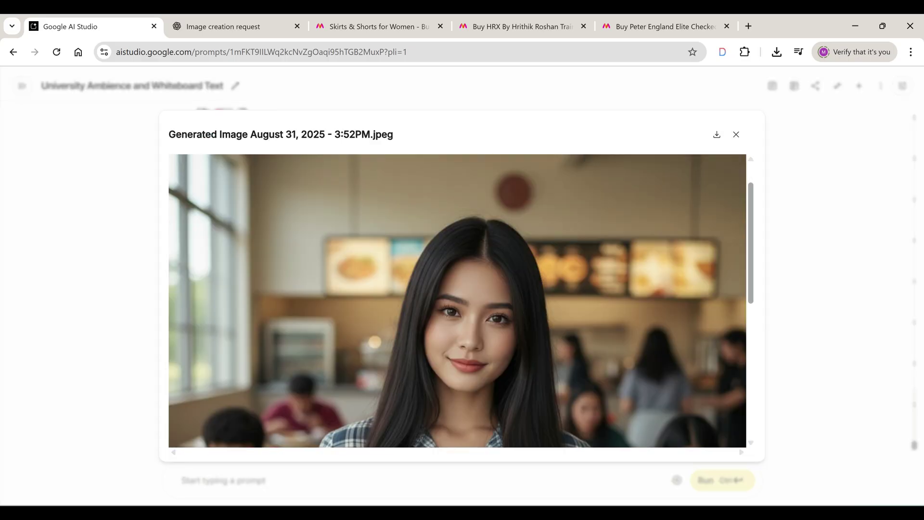
scroll(457, 301, down, 5)
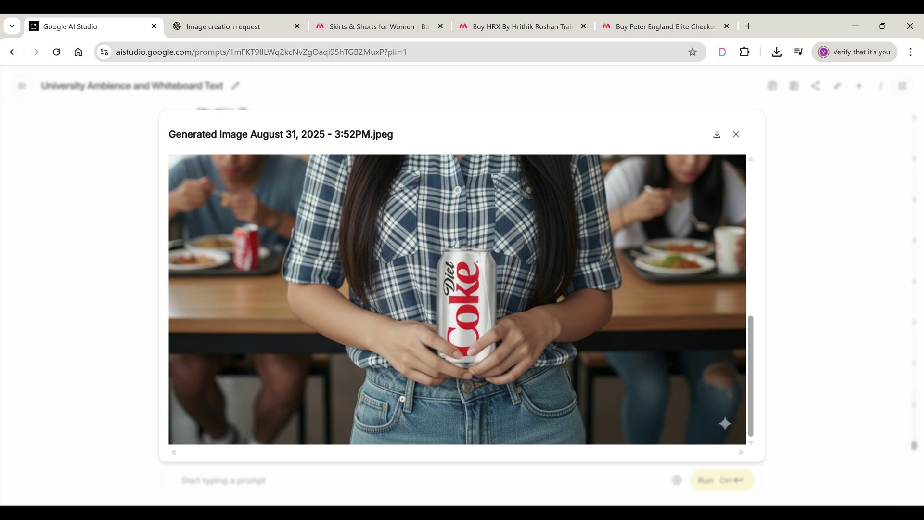
scroll(457, 301, up, 8)
click(736, 134)
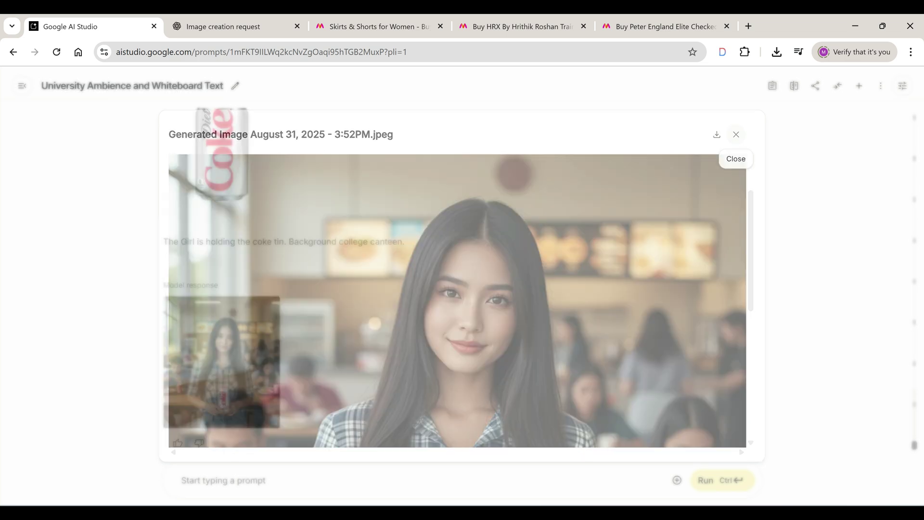
- Run the prompt "She is holding the coke tin in her right hand, making a pose, as if she is about to drink it."
text(She is holding the coke tin in her)
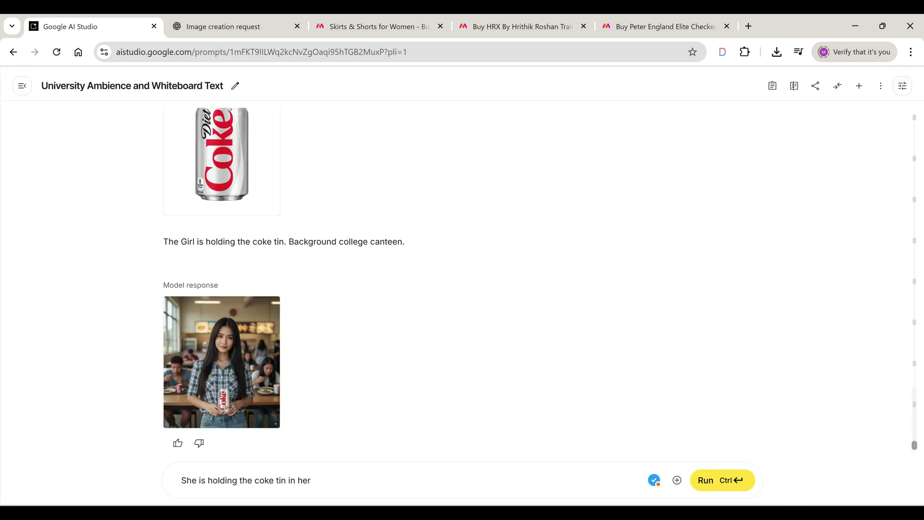
text( right hand, making a pose, as if she is about to drink it.)
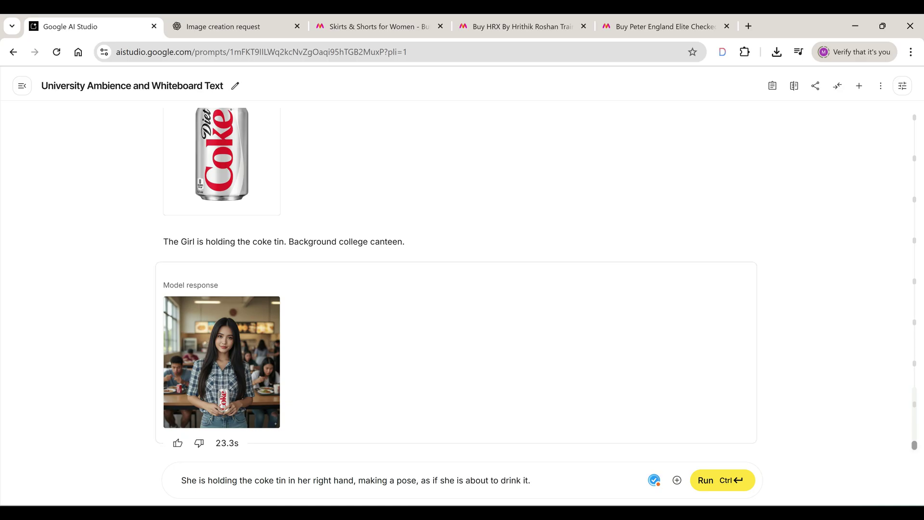
key(ctrl+Return)
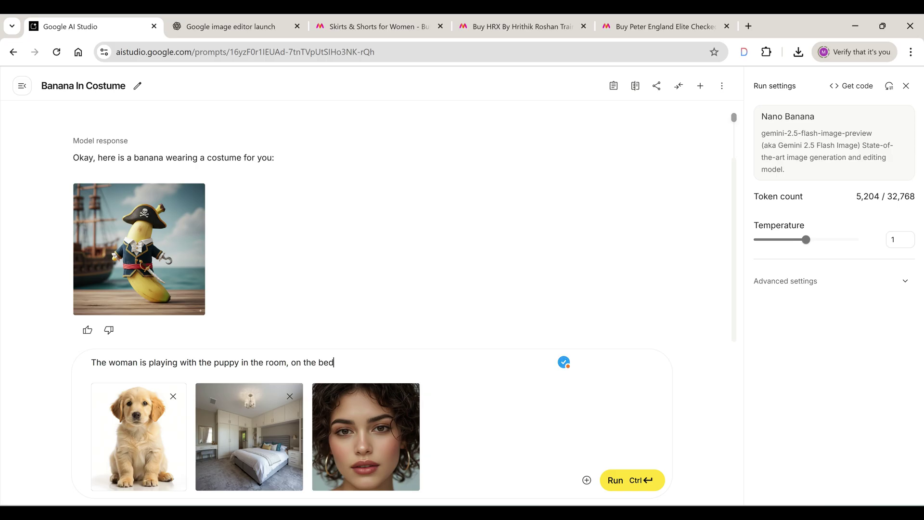
- Run the prompt "The woman is playing with the puppy in the bedroom, on the bed." for the attached images and inspect the result enlarged
click(265, 363)
text(bed)
click(618, 480)
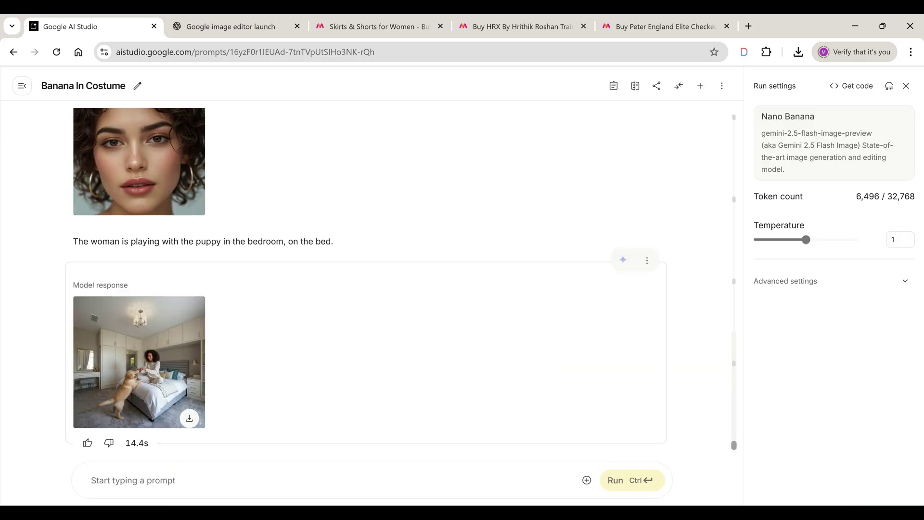
click(139, 362)
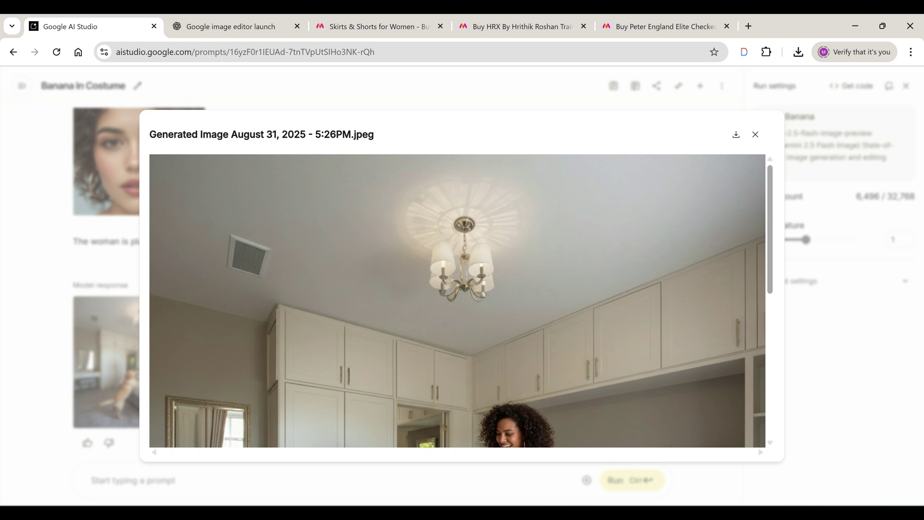
scroll(457, 301, down, 2)
scroll(457, 301, down, 1)
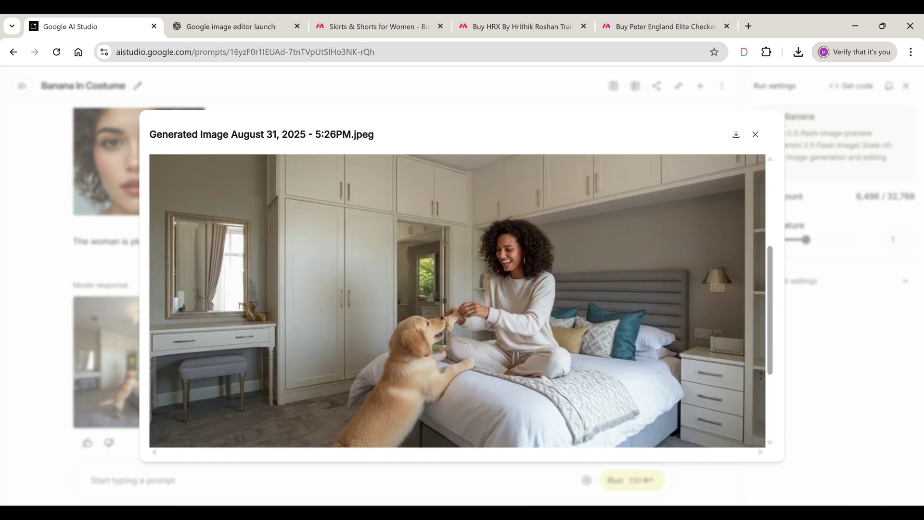
scroll(457, 301, down, 2)
scroll(458, 301, up, 5)
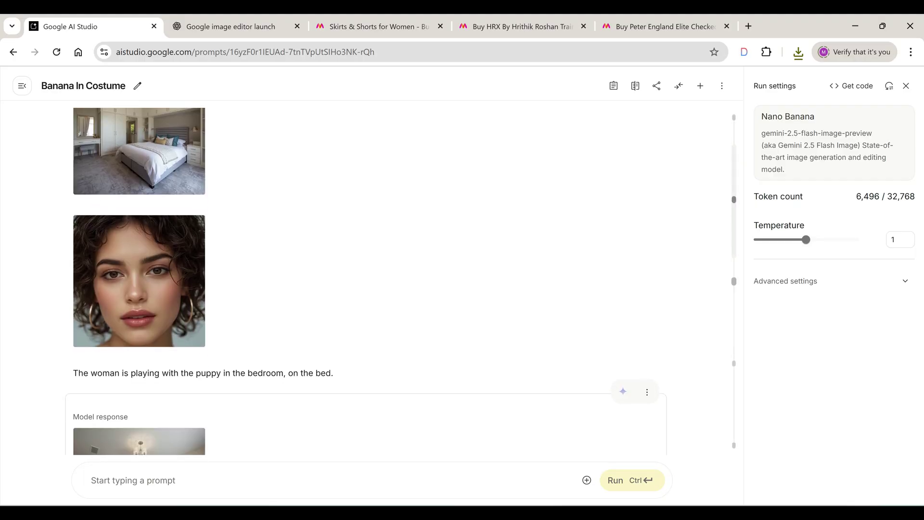
scroll(365, 279, down, 2)
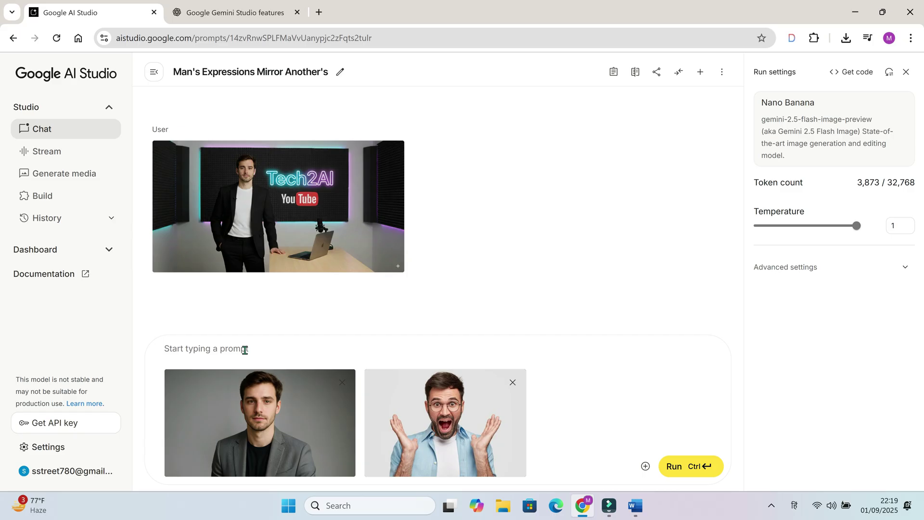
- Run a prompt changing the first man's facial expressions and hand gestures to match the man in the second image, and inspect the result enlarged
text(Change t)
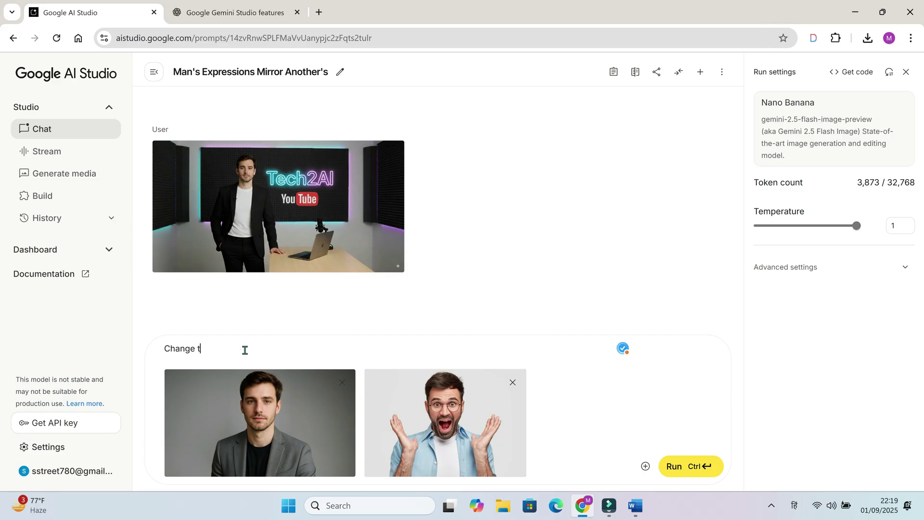
text(he expressions)
click(213, 348)
text(facial expressions)
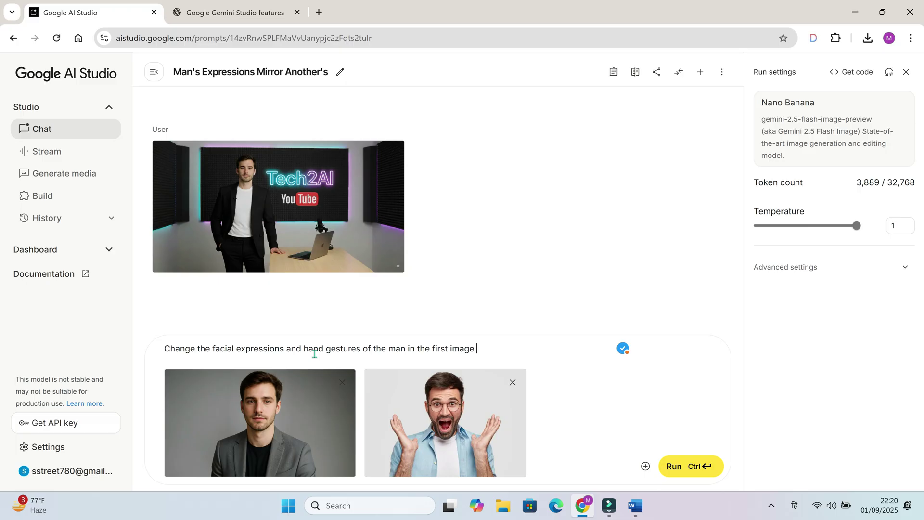
text(just like the man in the second image.)
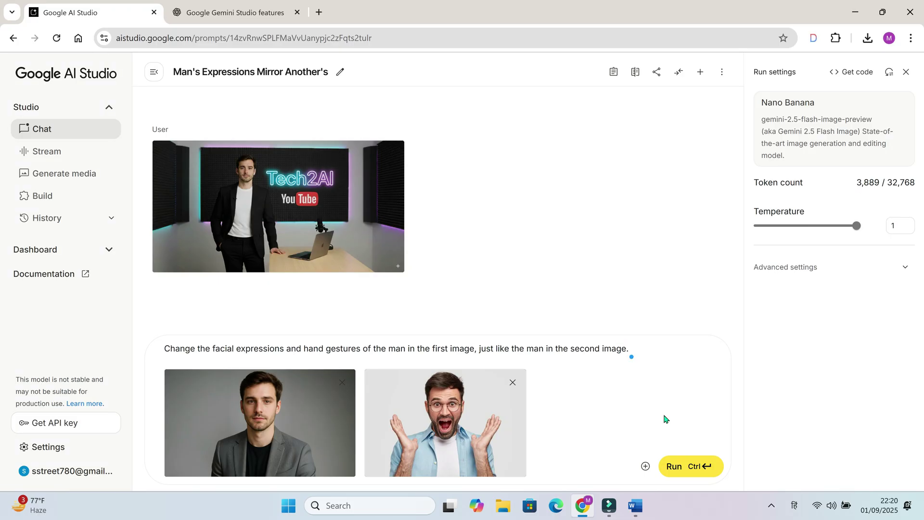
click(686, 465)
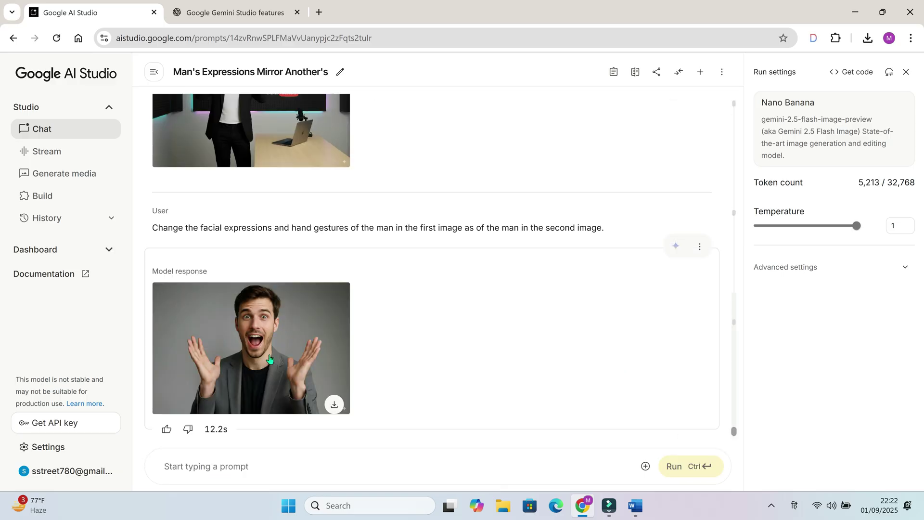
click(289, 347)
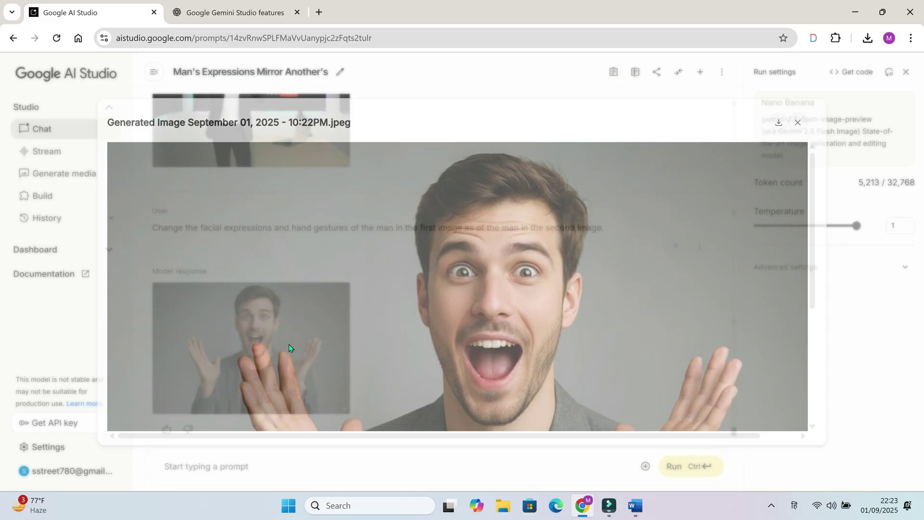
scroll(816, 296, down, 2)
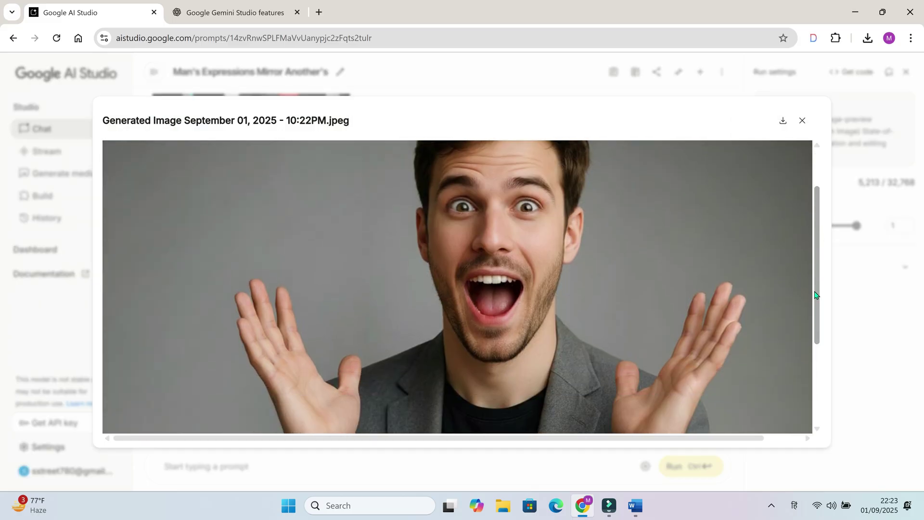
click(807, 126)
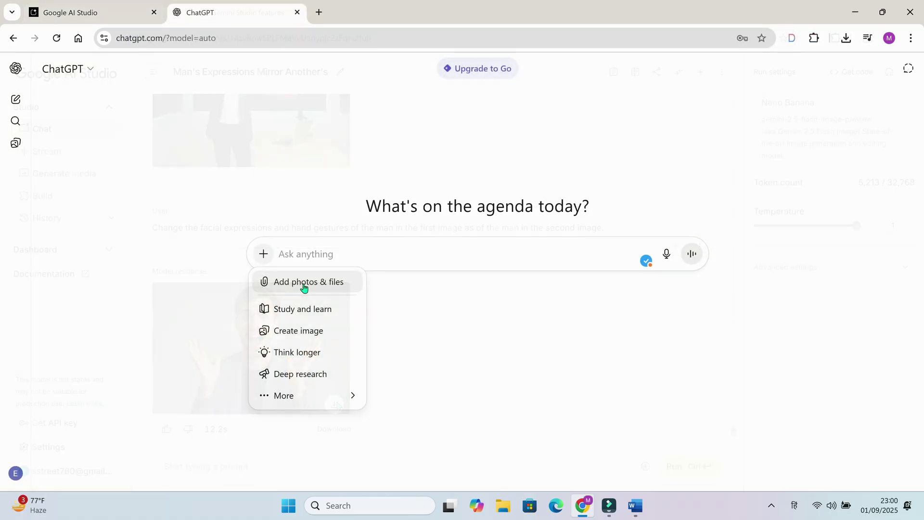
- Attach the thumbnail image VoOYDJhKYuI-HD from the Nano Banana Demo folder to a new ChatGPT chat
click(302, 285)
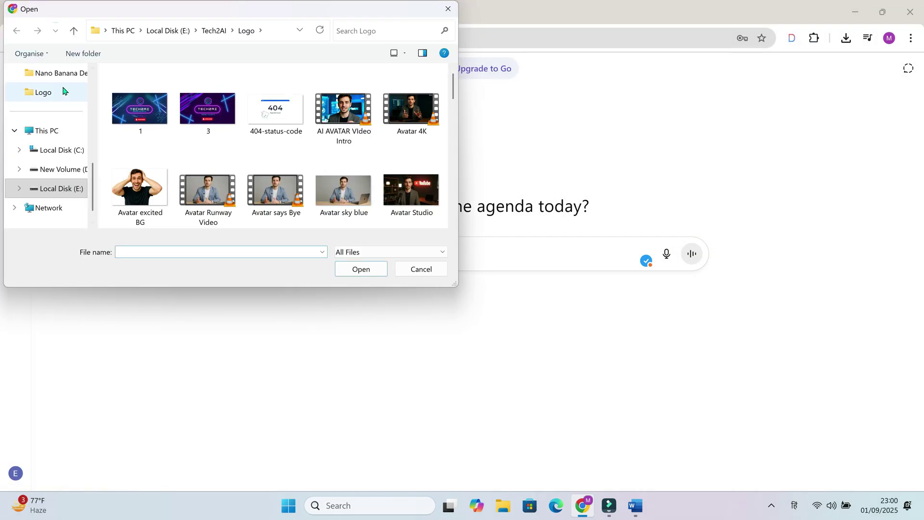
click(62, 75)
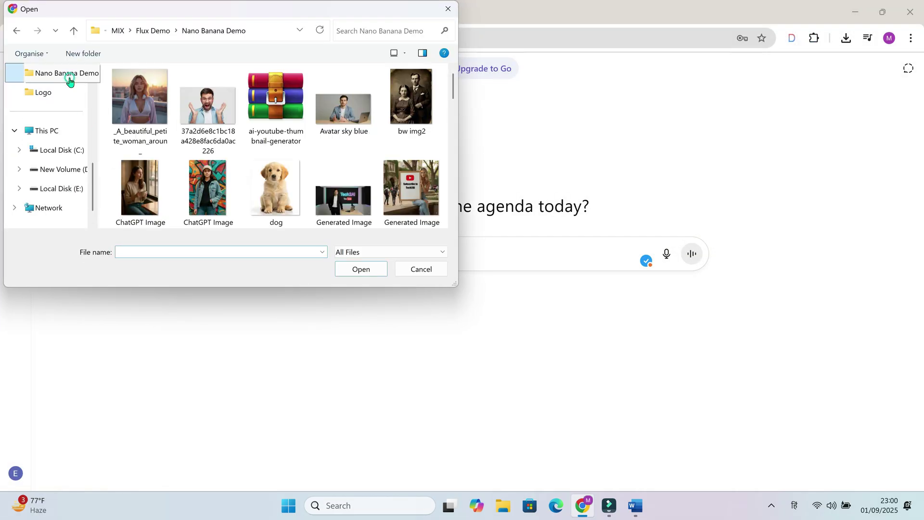
scroll(270, 154, down, 10)
click(210, 194)
click(359, 270)
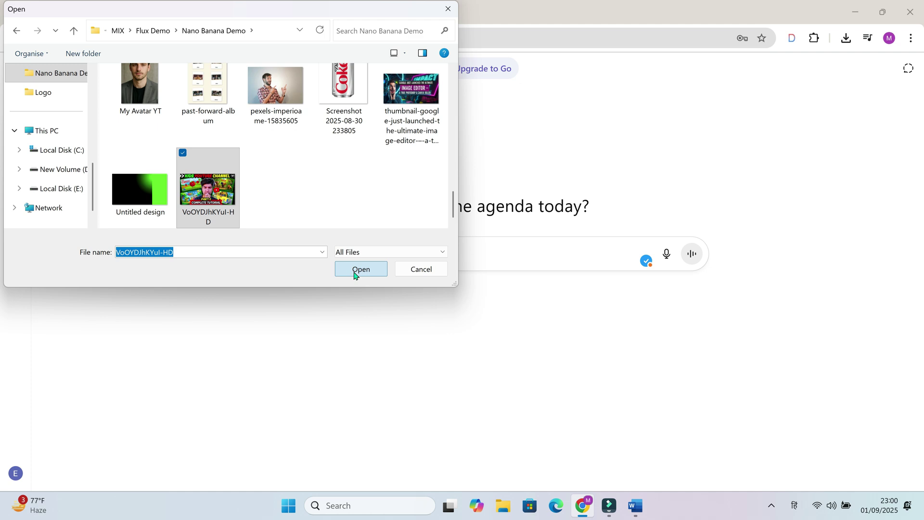
- Ask for a prompt to generate a thumbnail like the one in the image, with font colors changed to look more appealing
text(Give)
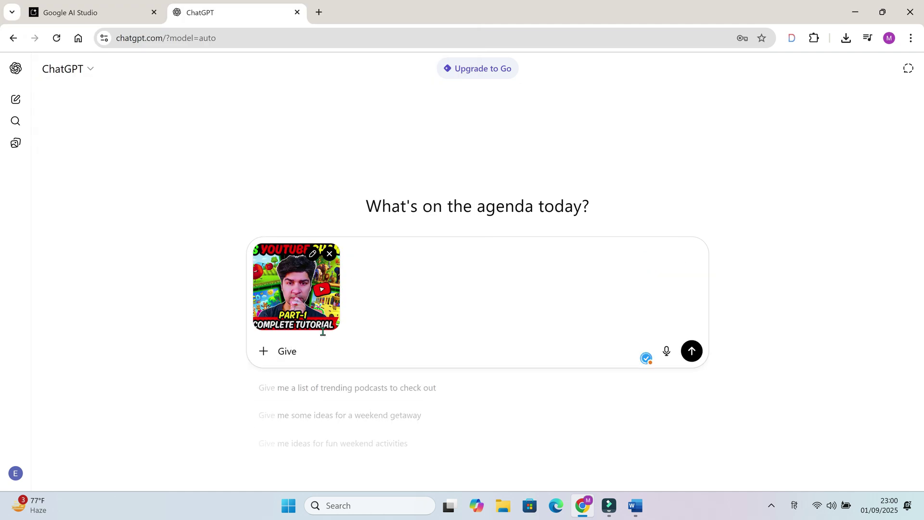
text( a prompt to)
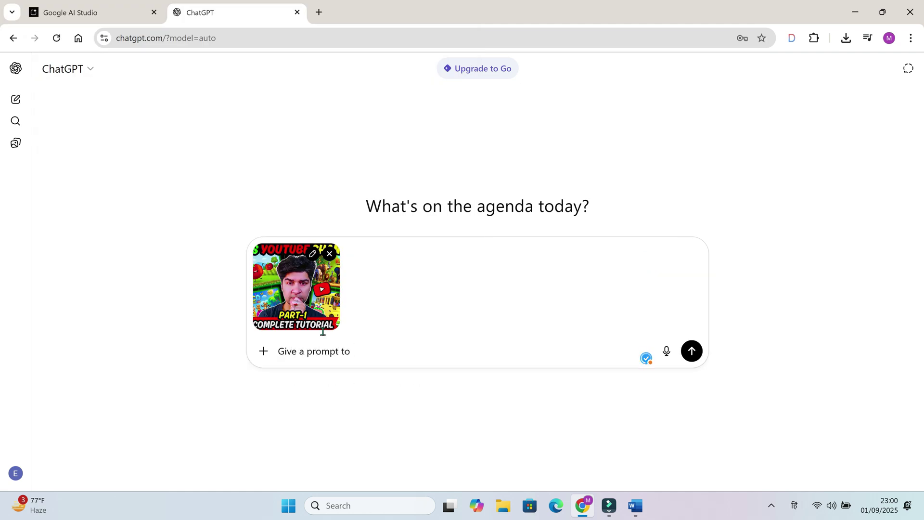
text( generate a thumbnail like the one in the image. Change the Fo)
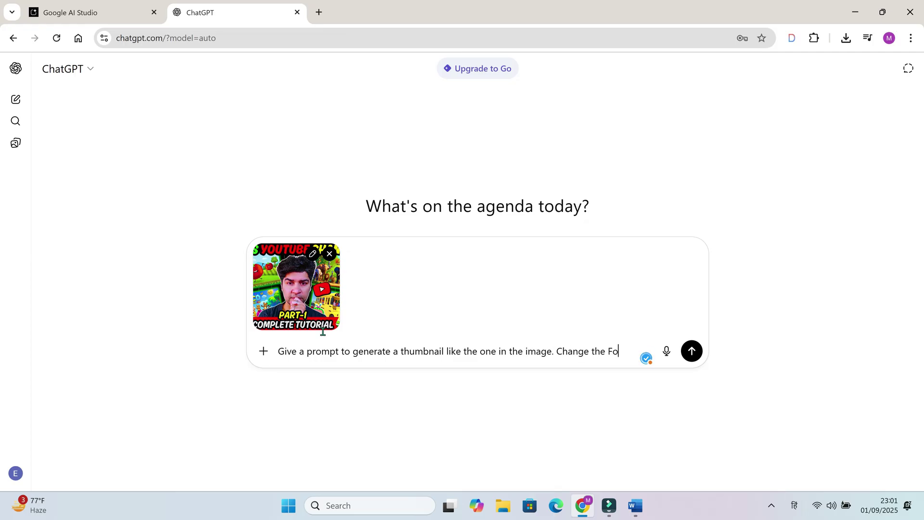
text(rs to look more)
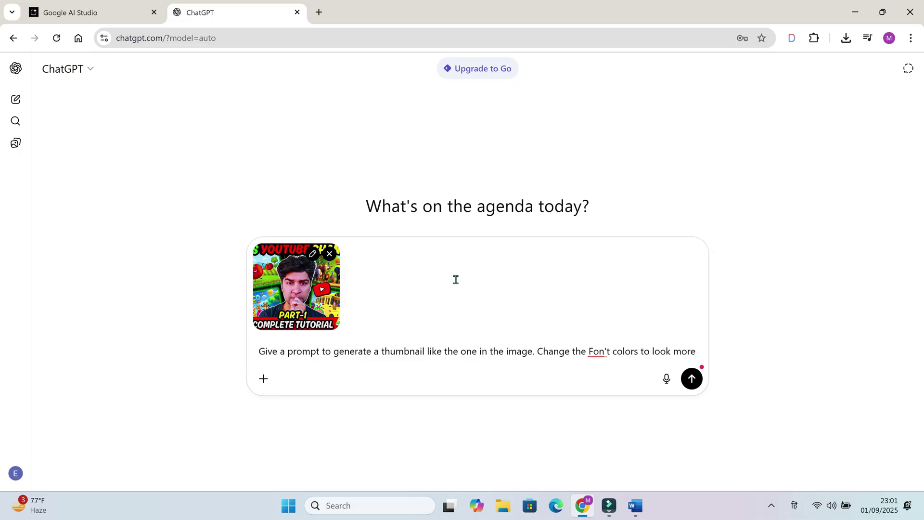
click(607, 352)
key(BackSpace)
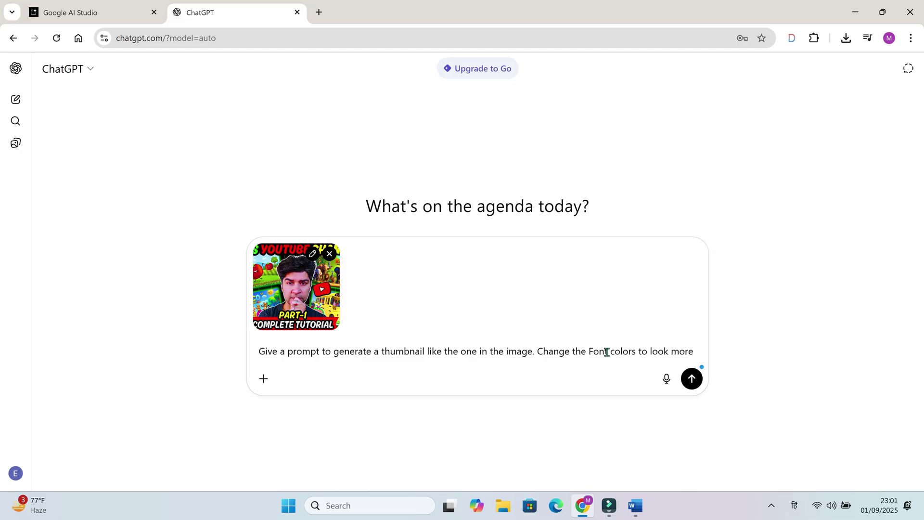
click(701, 349)
text(appealing.)
click(692, 393)
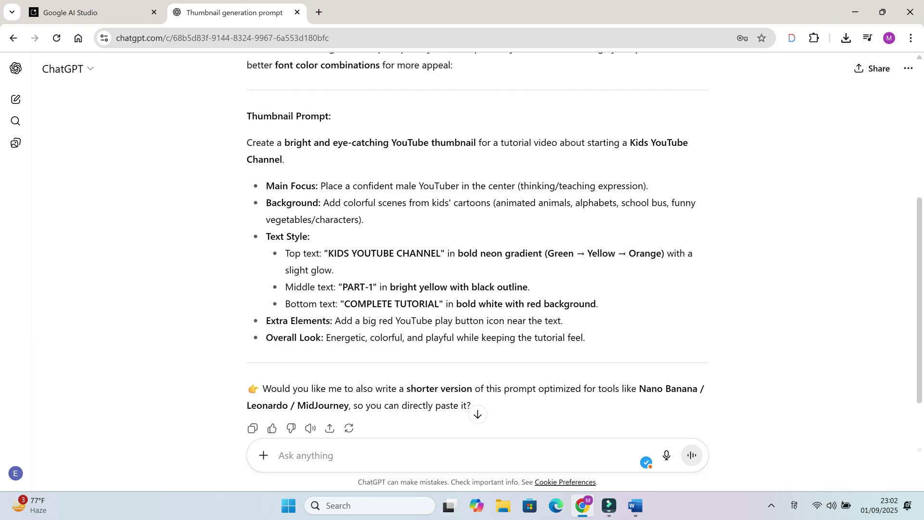
- Copy the full thumbnail prompt from the reply, from "Create a bright and eye-catching YouTube thumbnail" through the Overall Look line
scroll(491, 270, up, 1)
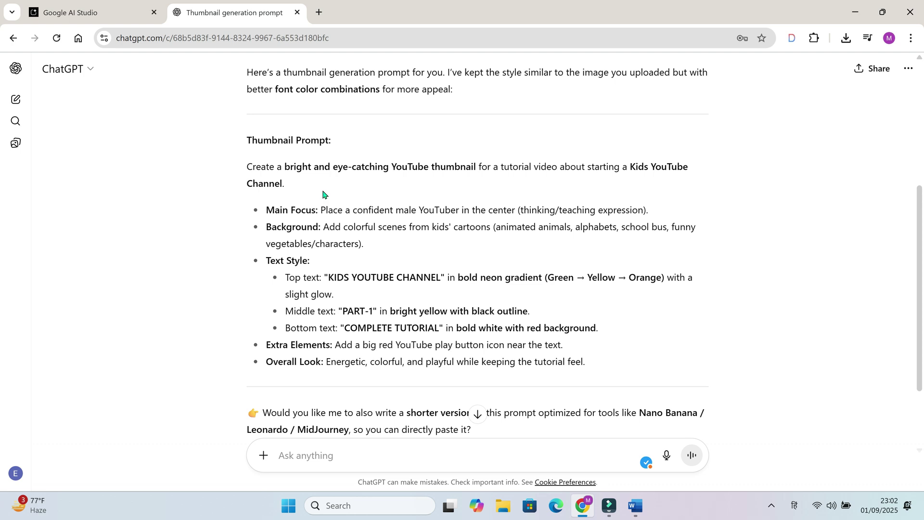
drag(246, 166, 587, 364)
right_click(488, 147)
click(529, 163)
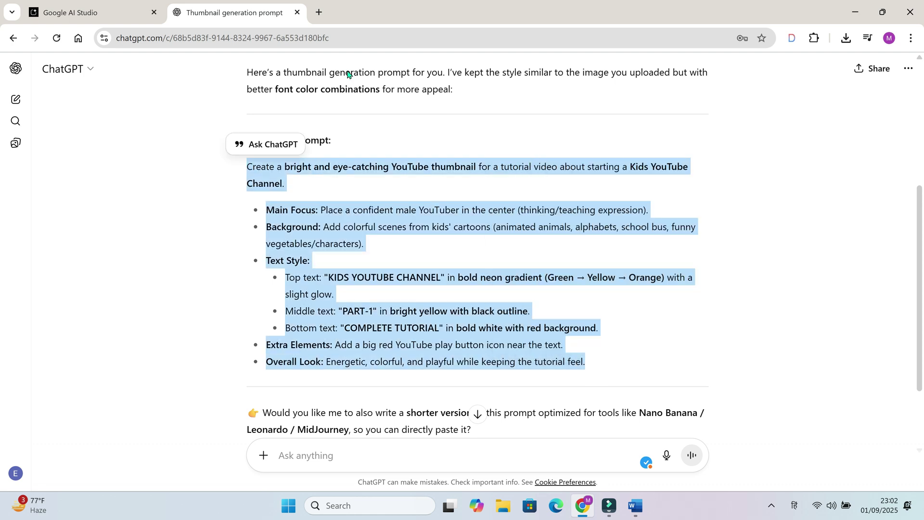
- Switch to Google AI Studio, open Nano Banana and paste the thumbnail prompt, adding "(The Image of the Male Youtuber is attached)"
click(128, 19)
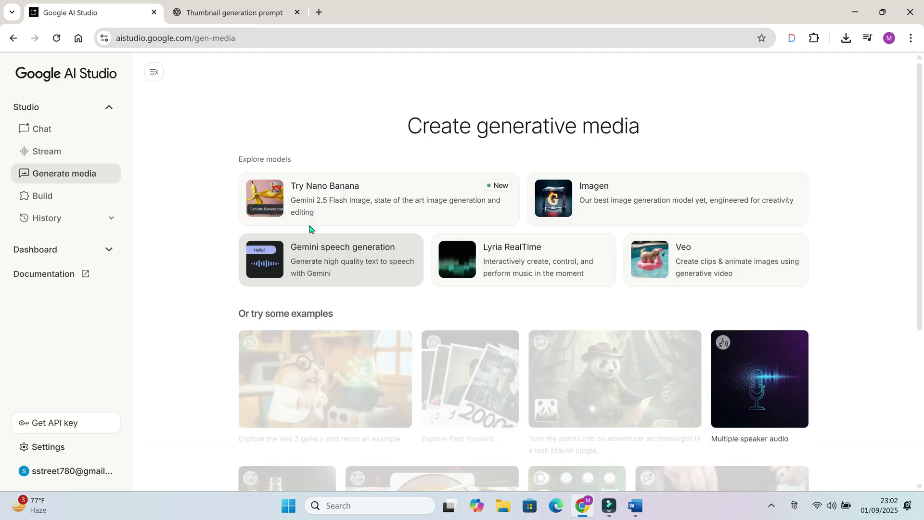
click(321, 215)
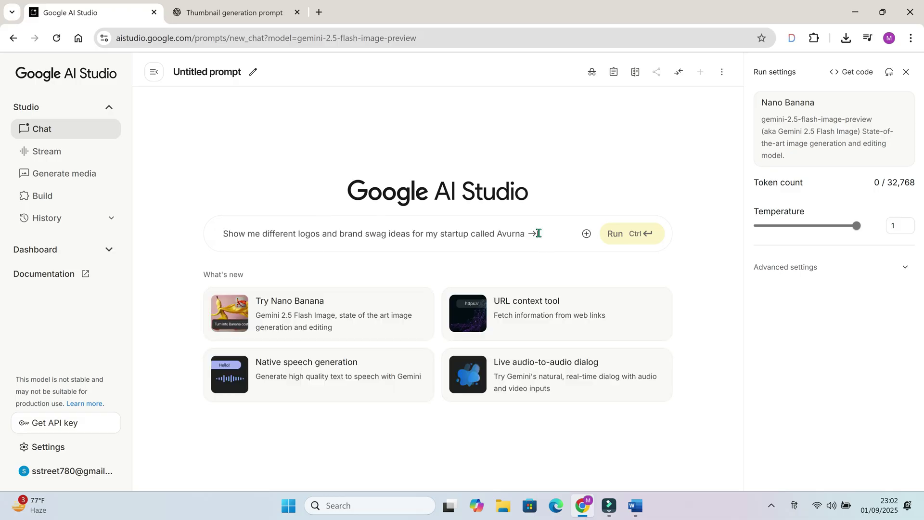
click(247, 237)
key(ctrl+v)
- Upload the image "ChatGPT Image Jun 30, 2025, 04_16_08 PM" from the Logo folder as the prompt's attachment
click(587, 332)
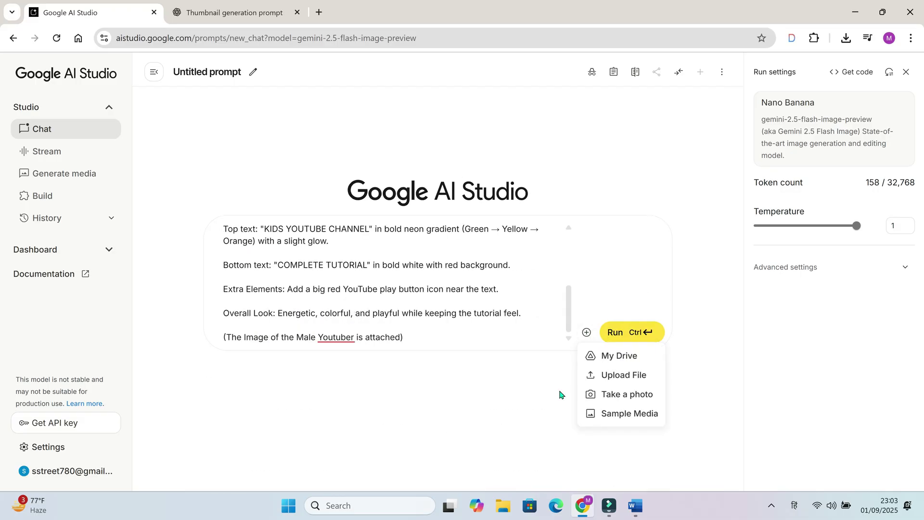
click(624, 375)
scroll(453, 118, down, 1)
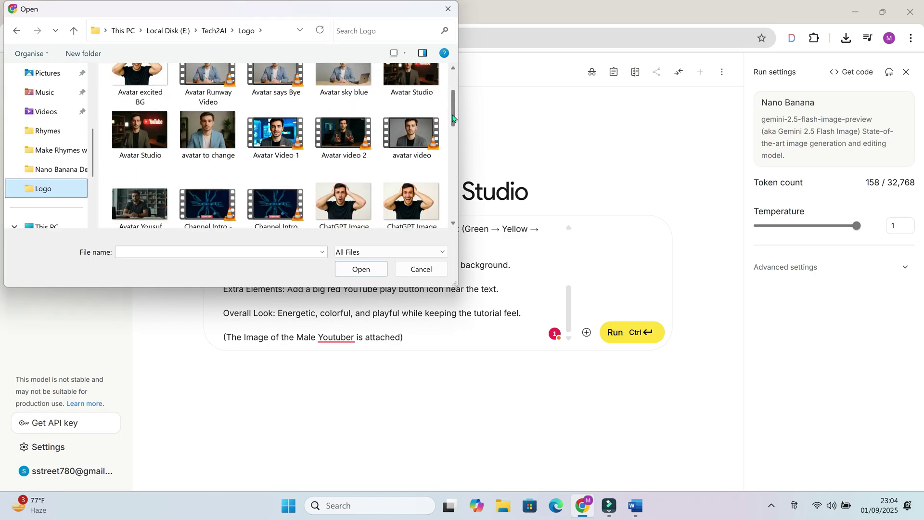
scroll(453, 118, down, 3)
click(139, 163)
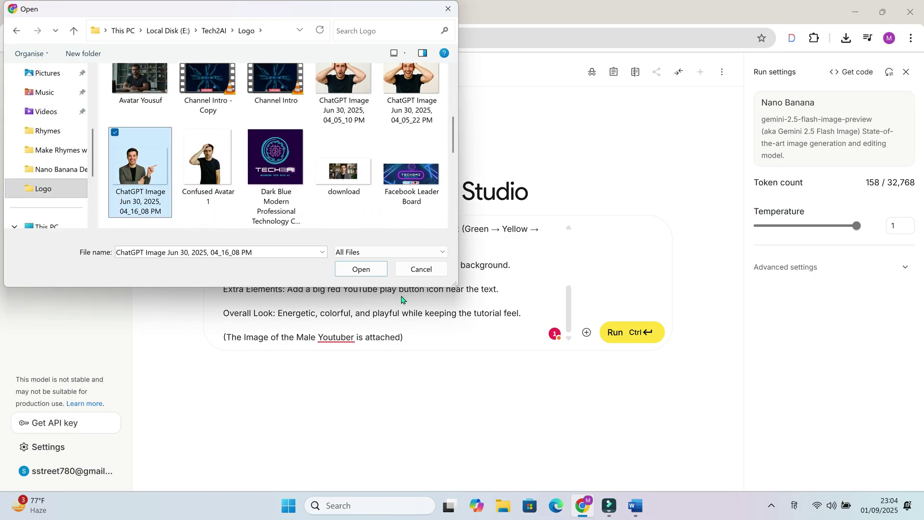
click(357, 270)
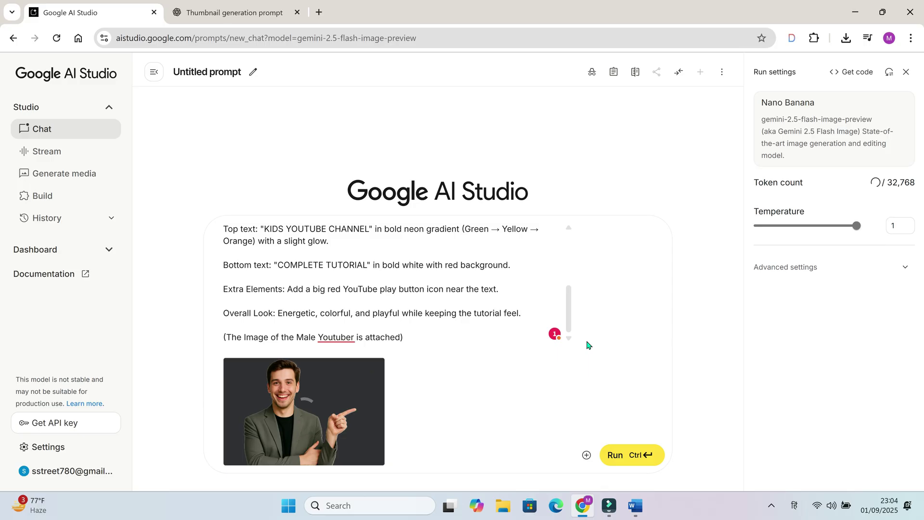
- Run the kids YouTube channel thumbnail prompt and download the generated thumbnail
click(635, 460)
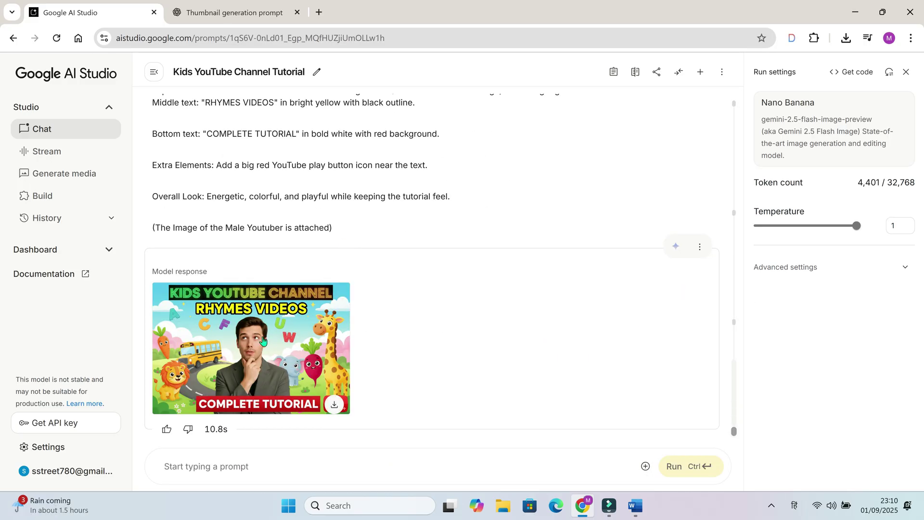
click(335, 406)
click(361, 268)
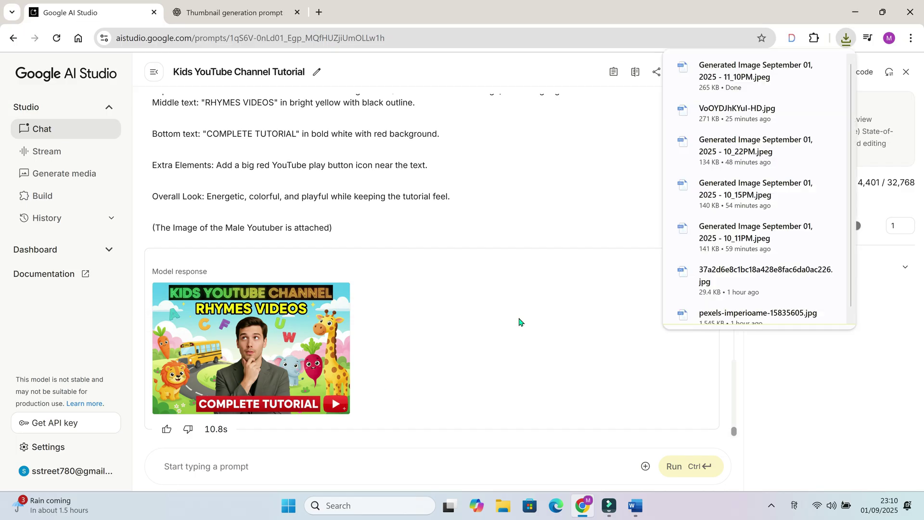
- Run the prompt "Make a banner Ad for this Burger. Banner placed on the highway. Also add some appealing quote." with the burger image attached
click(428, 468)
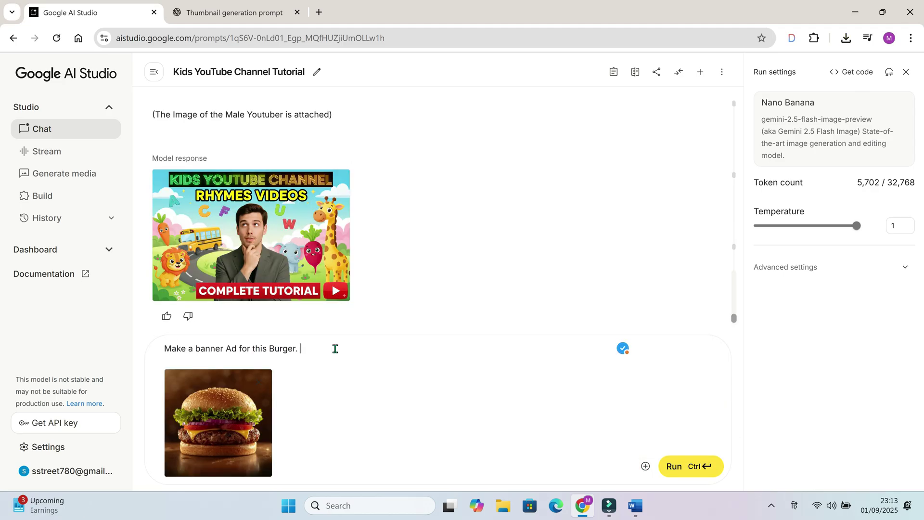
text(Banner placed on the highway. )
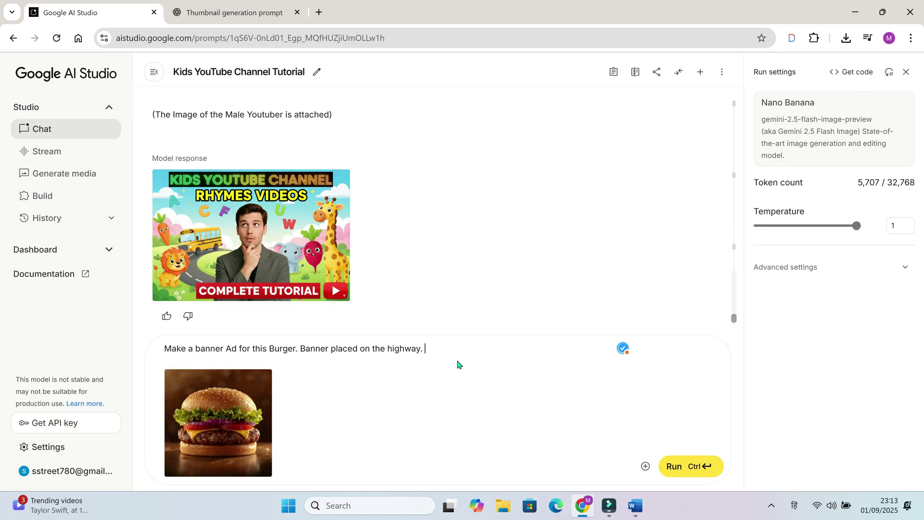
text(Also add some appealing quote.)
key(ctrl+Return)
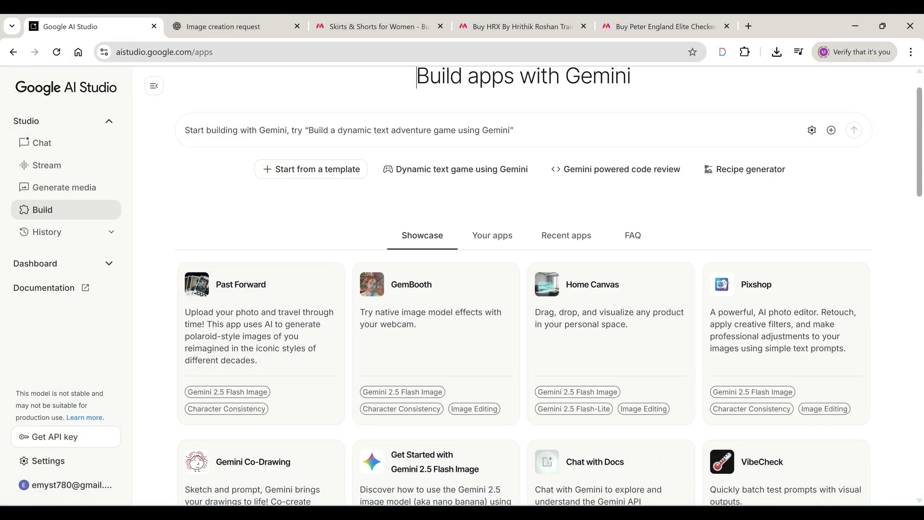
- Examine the showcase apps on the Build page
scroll(524, 289, down, 1)
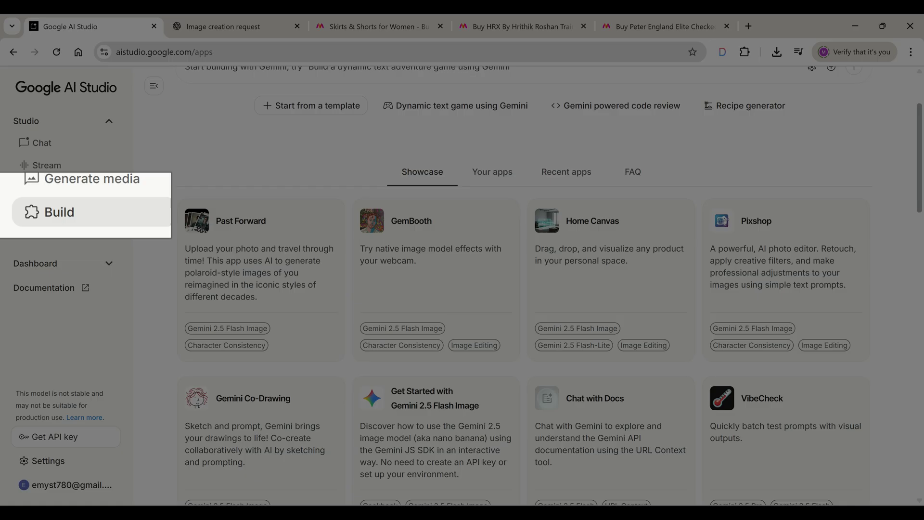
scroll(525, 289, down, 1)
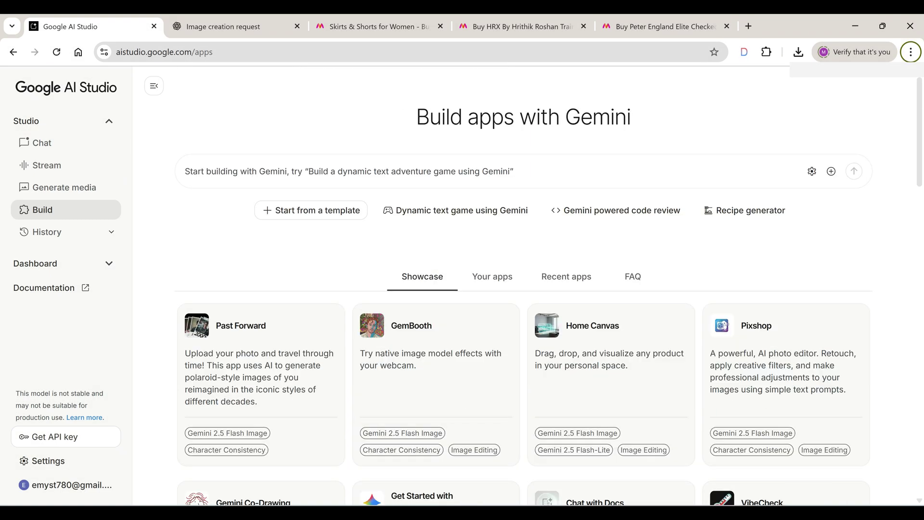
- Open the Past Forward showcase app, upload the portrait of the man in a black blazer, and generate his decade photos
scroll(260, 380, down, 6)
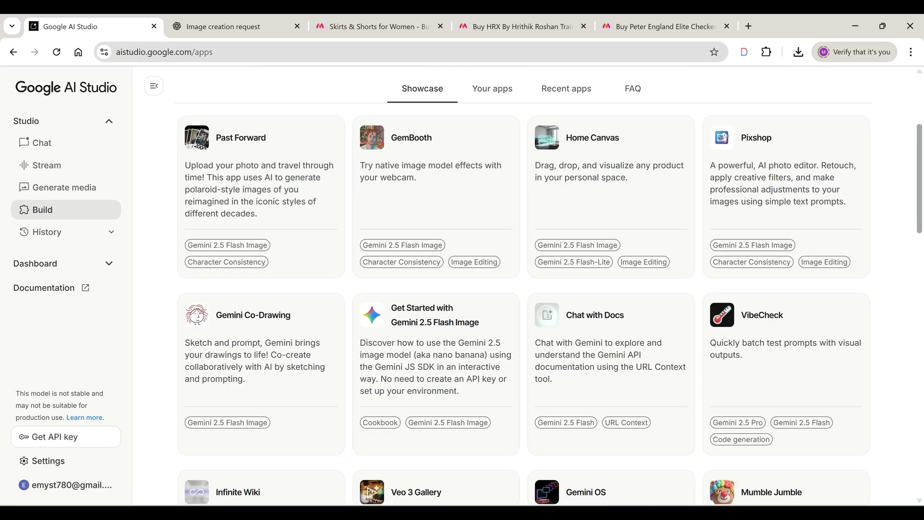
scroll(553, 284, down, 7)
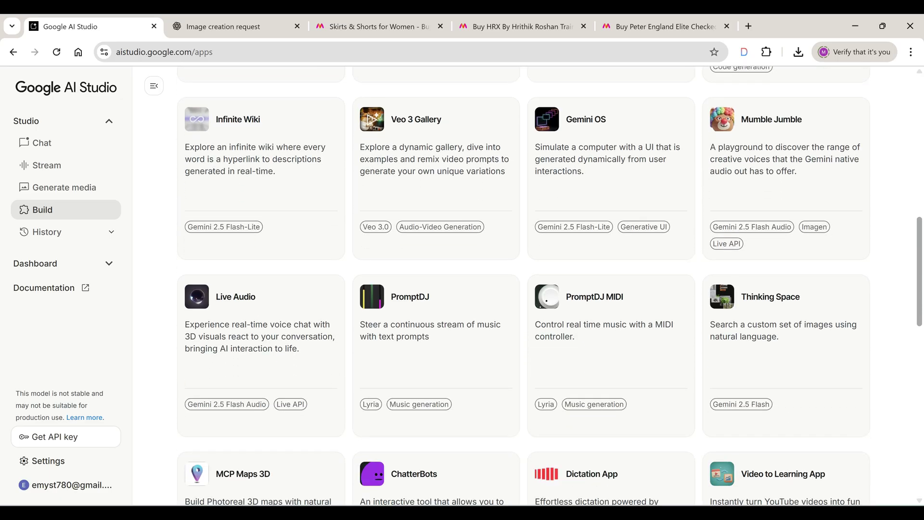
scroll(433, 313, up, 13)
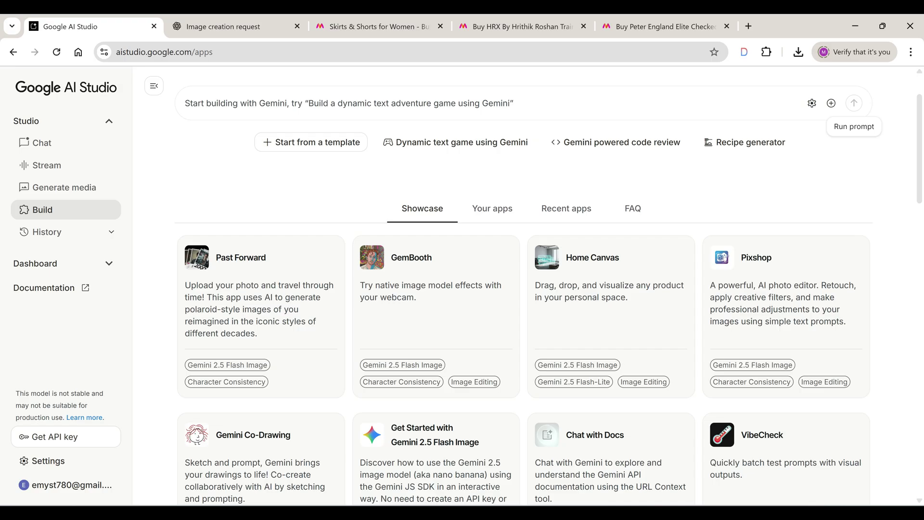
click(260, 308)
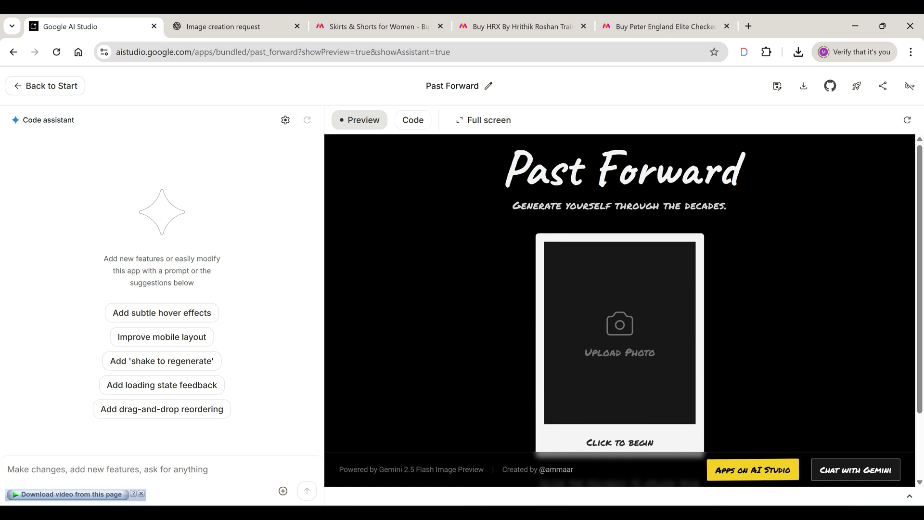
click(620, 333)
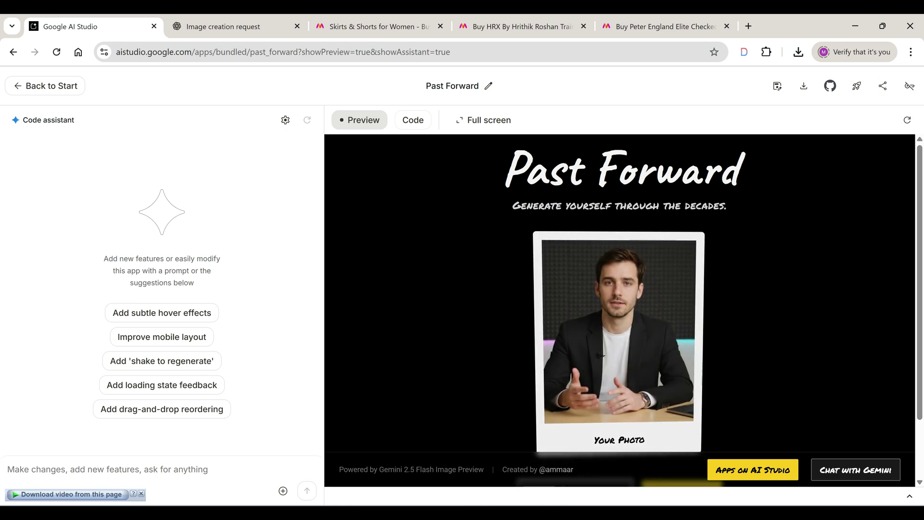
click(682, 422)
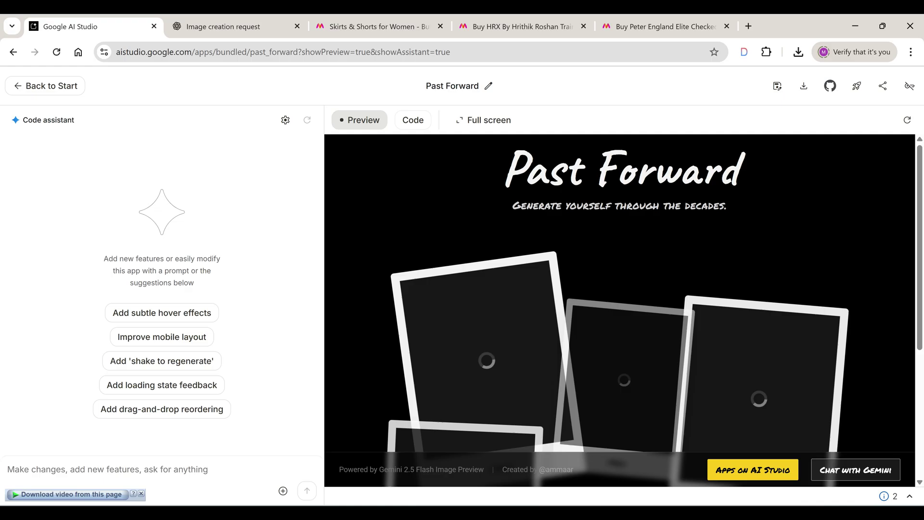
drag(920, 275, 920, 333)
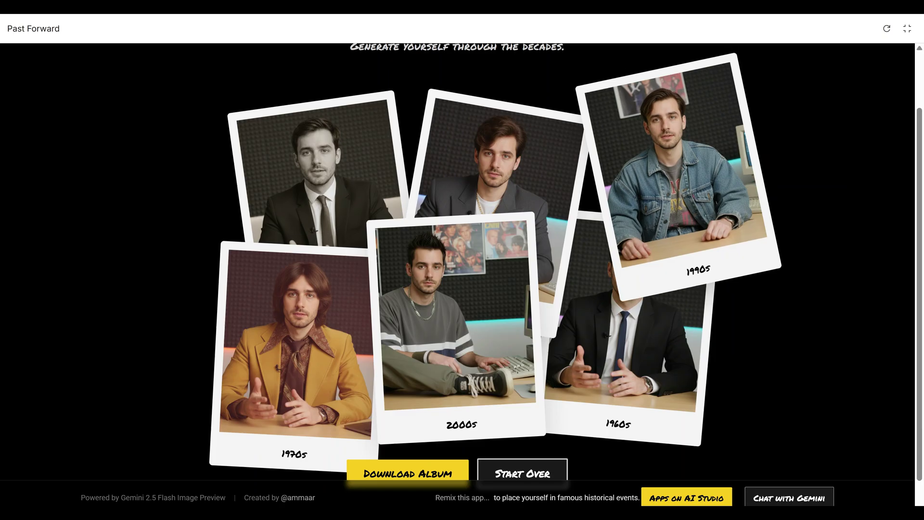
- Rearrange the generated decade polaroids in Past Forward and download the album
drag(677, 175, 603, 216)
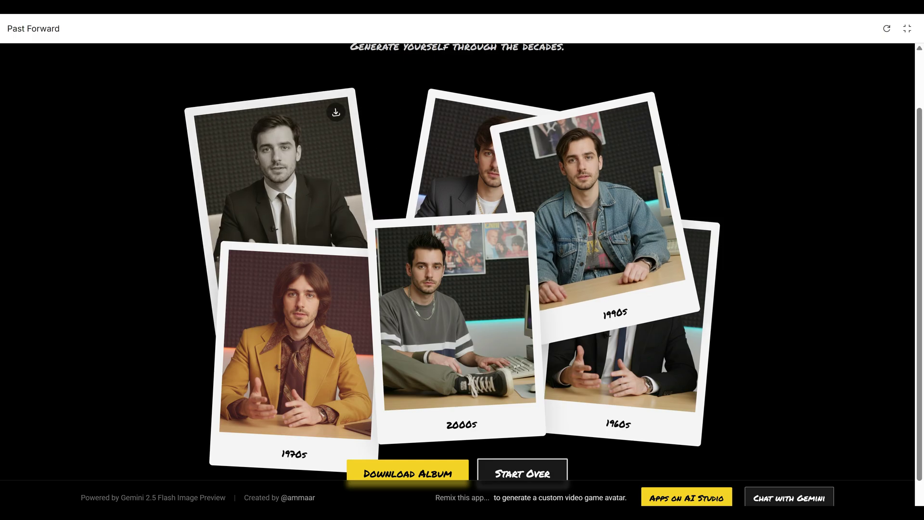
mouse_move(280, 183)
mouse_down()
mouse_move(203, 199)
mouse_move(279, 197)
mouse_move(188, 199)
mouse_move(177, 242)
mouse_move(272, 228)
mouse_move(280, 191)
mouse_move(371, 168)
mouse_move(268, 180)
mouse_up()
double_click(372, 167)
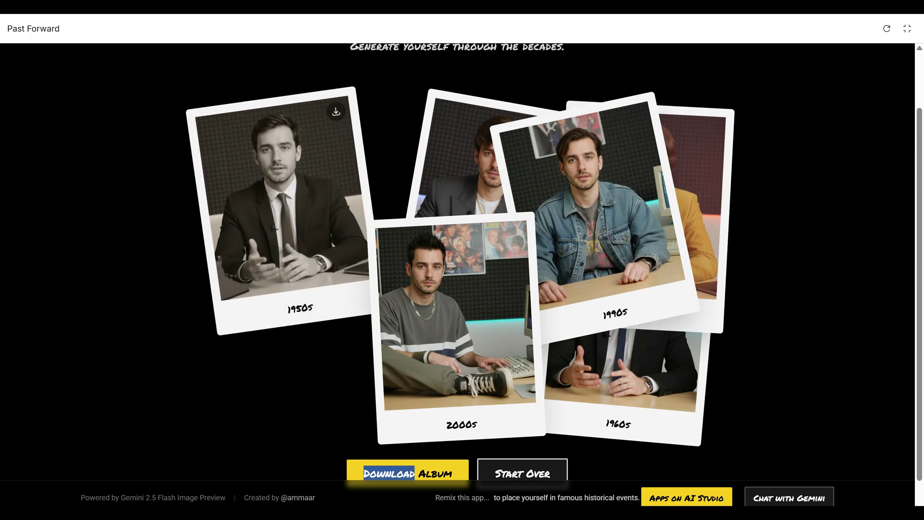
drag(457, 166, 227, 272)
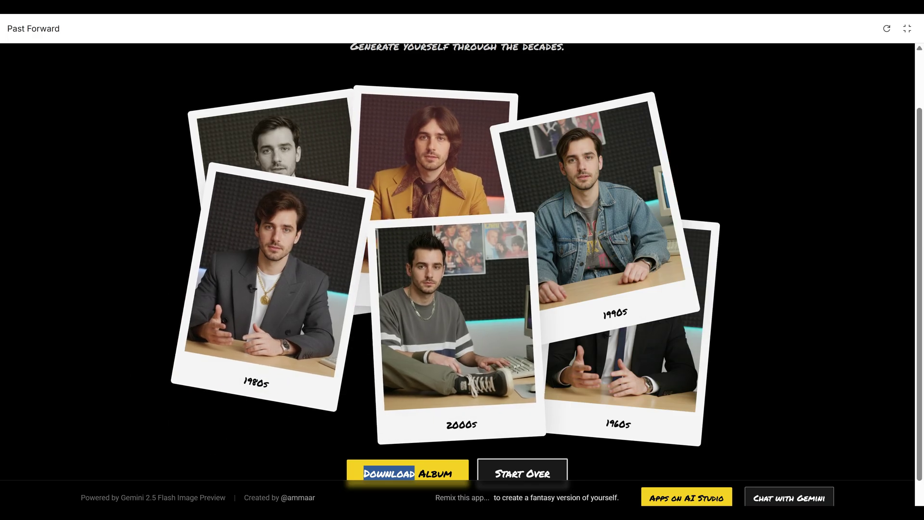
click(408, 473)
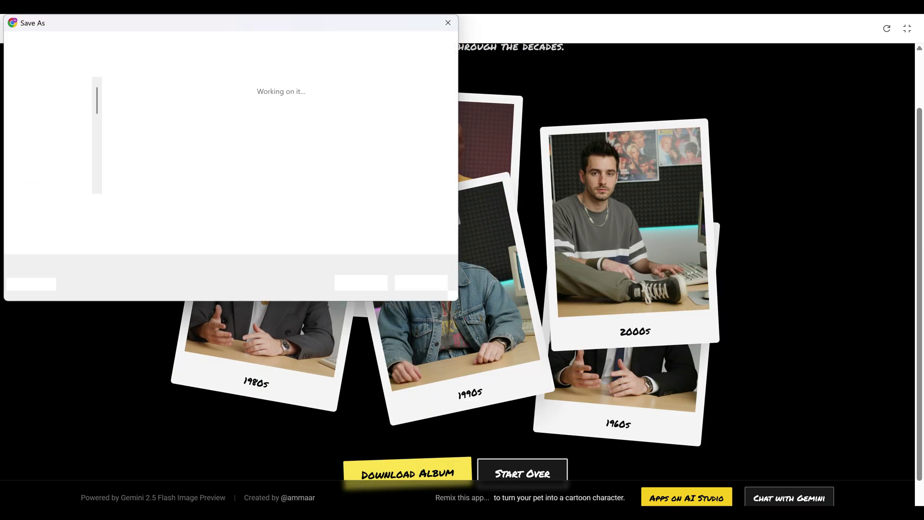
click(361, 281)
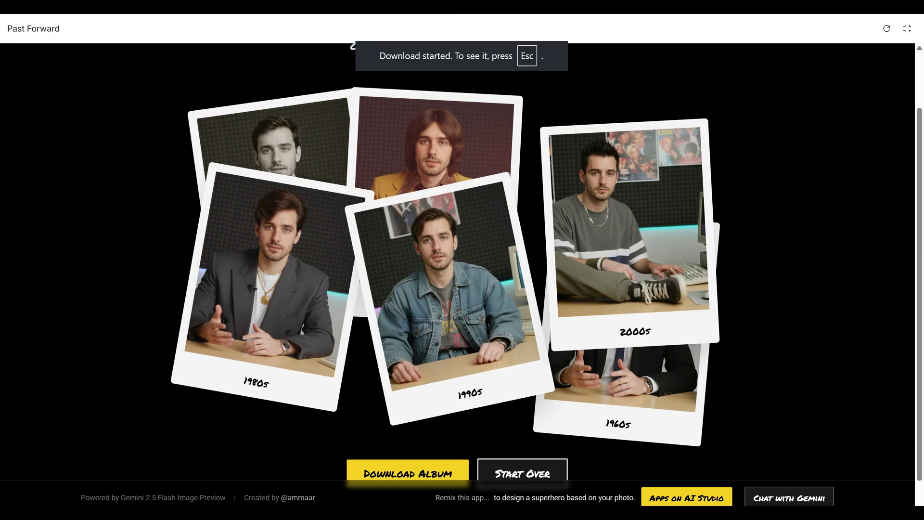
key(Escape)
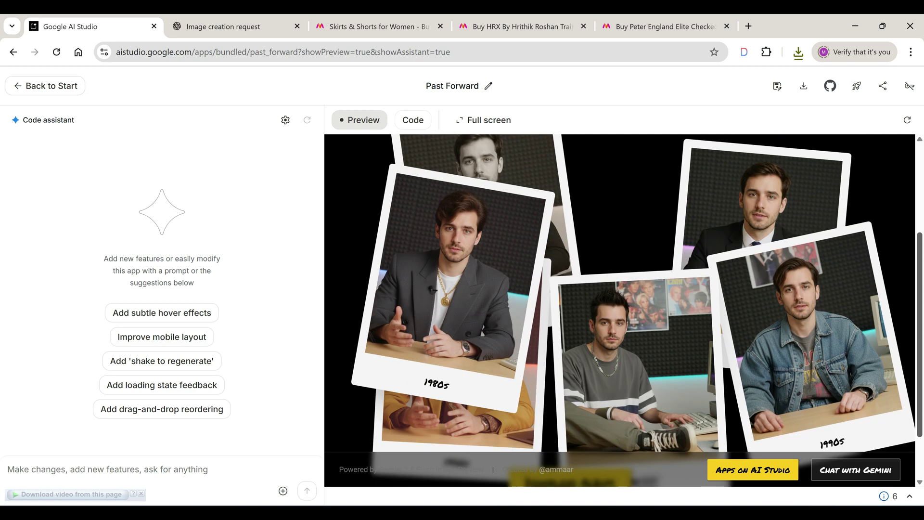
- Build an AI YouTube thumbnail generator from the pasted app prompt, marking the YouTuber headshot as "(Optional)"
click(50, 87)
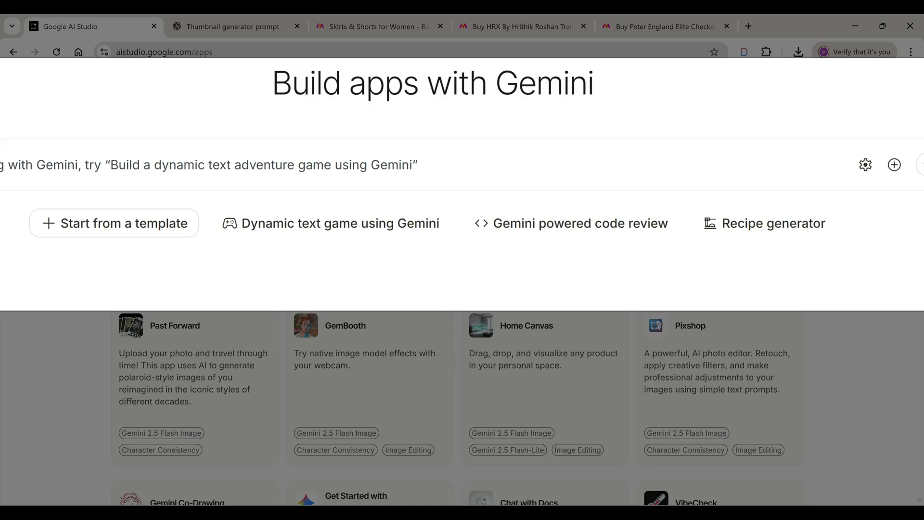
key(ctrl+v)
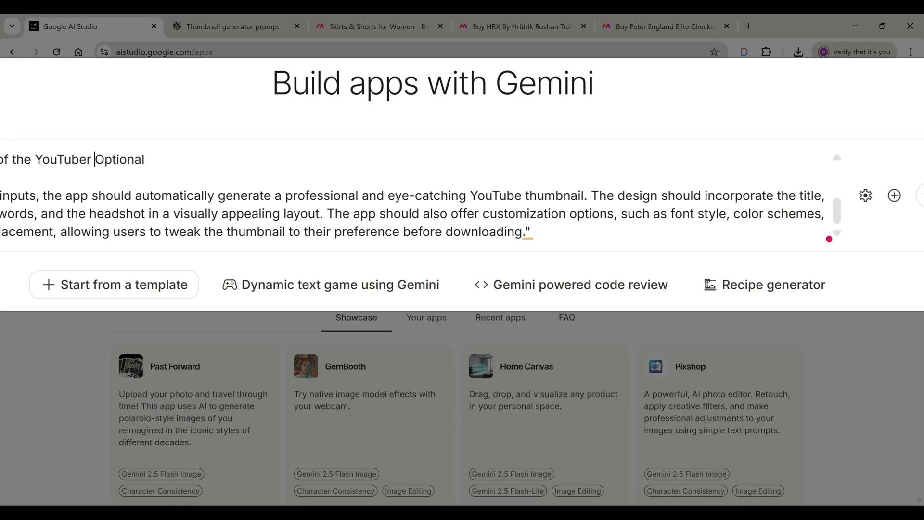
text(()
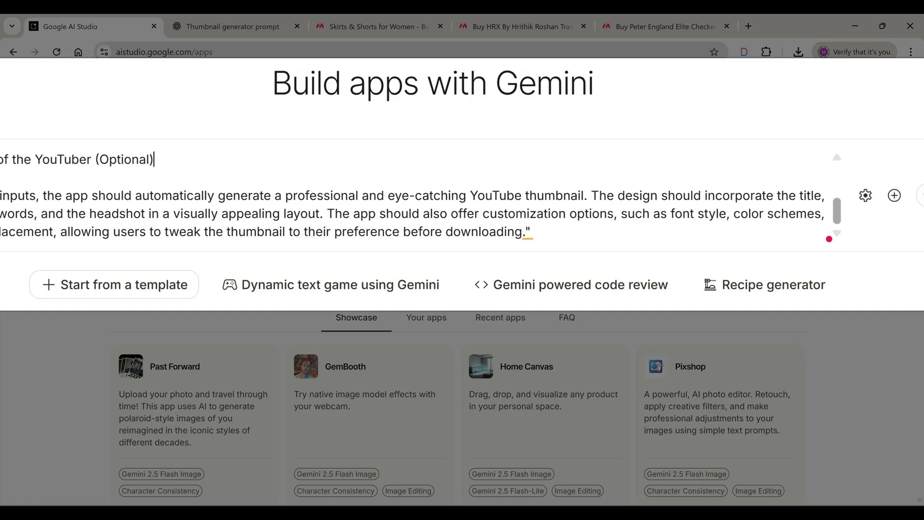
scroll(822, 232, up, 5)
scroll(816, 226, down, 5)
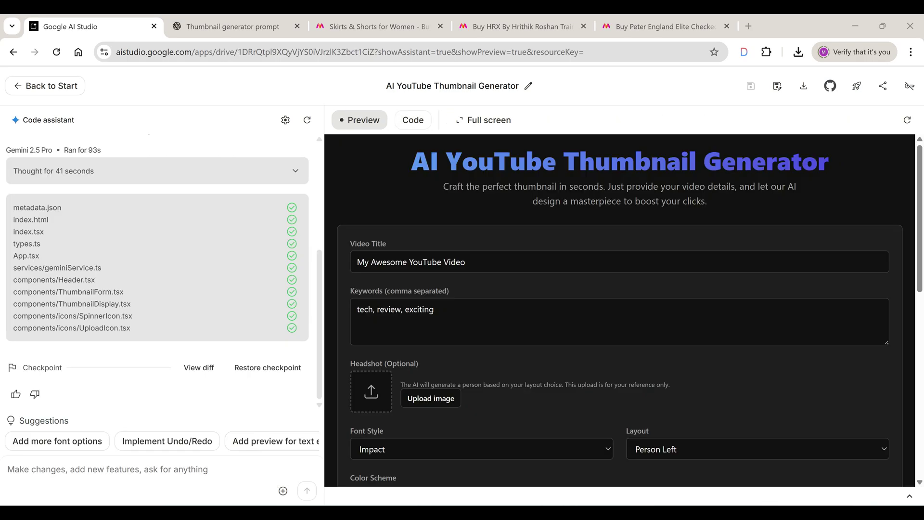
- Set the video title to "Google Just Launched the Ultimate Image Editor ( Nano Banana) – A True Photoshop & Canva Killer!" and add the keyword "Nano Banana"
mouse_move(920, 212)
mouse_down()
mouse_move(920, 283)
mouse_move(920, 211)
mouse_up()
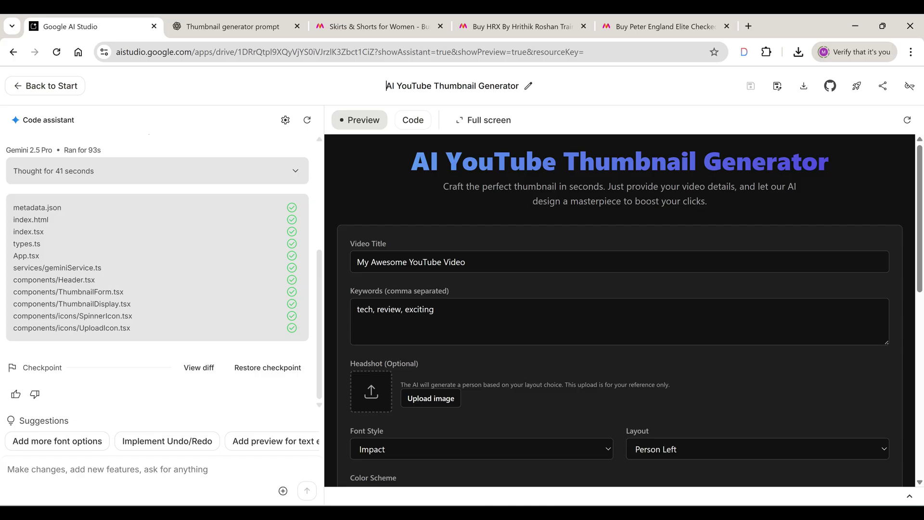
click(529, 262)
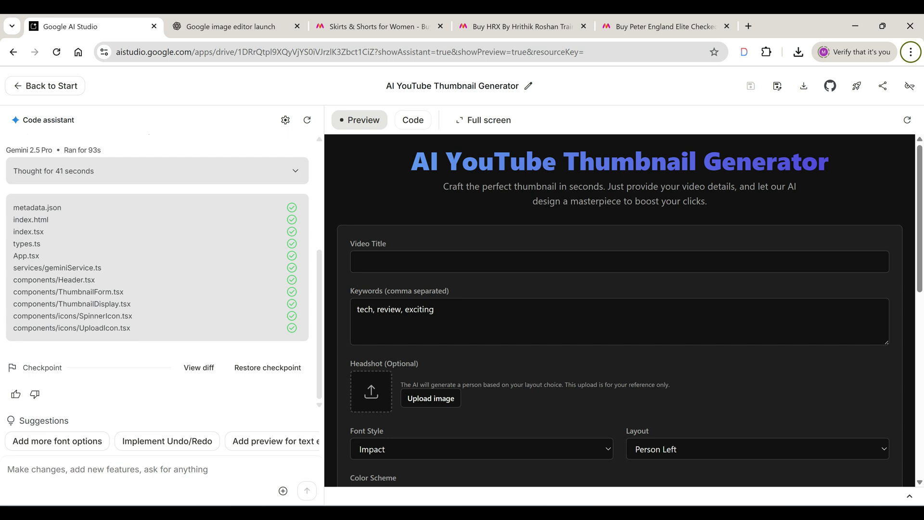
click(577, 262)
text(Google Just Launched the Ultimate Image Editor – A True Photoshop & Canva Killer)
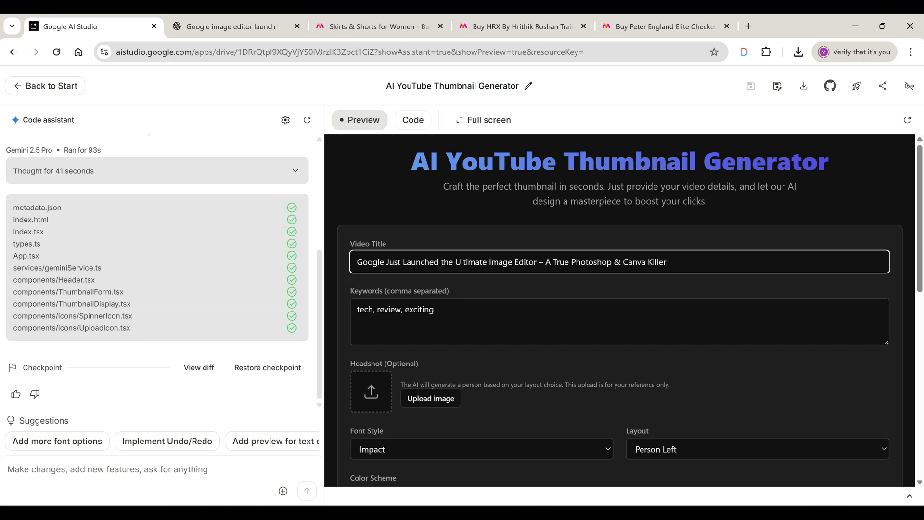
click(435, 310)
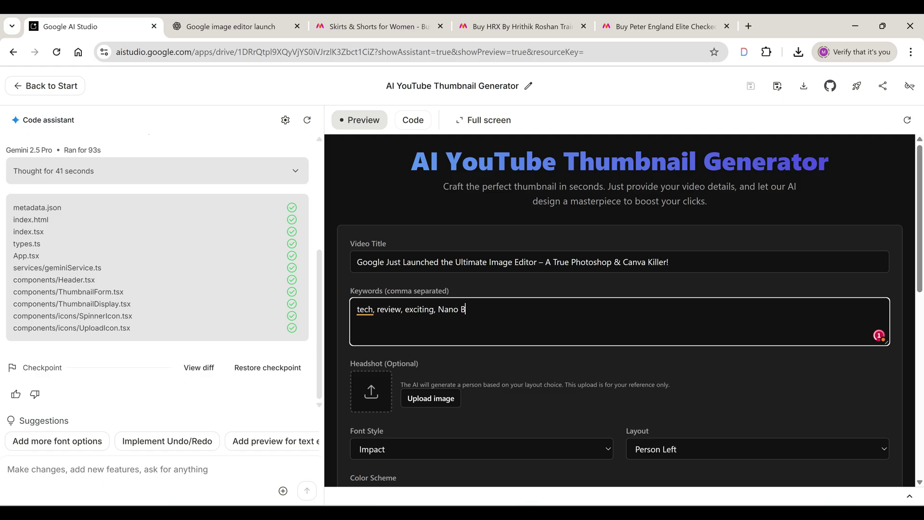
text(, Nano Banana)
click(539, 262)
text(( Nano Banana))
click(488, 309)
text(,)
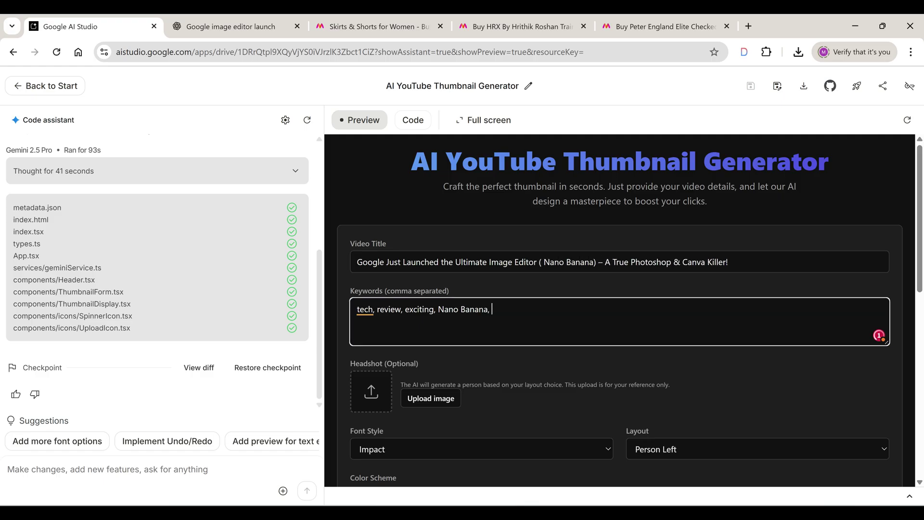
- Upload the headshot of the excited man holding his head to the thumbnail generator form
scroll(482, 318, down, 2)
click(431, 280)
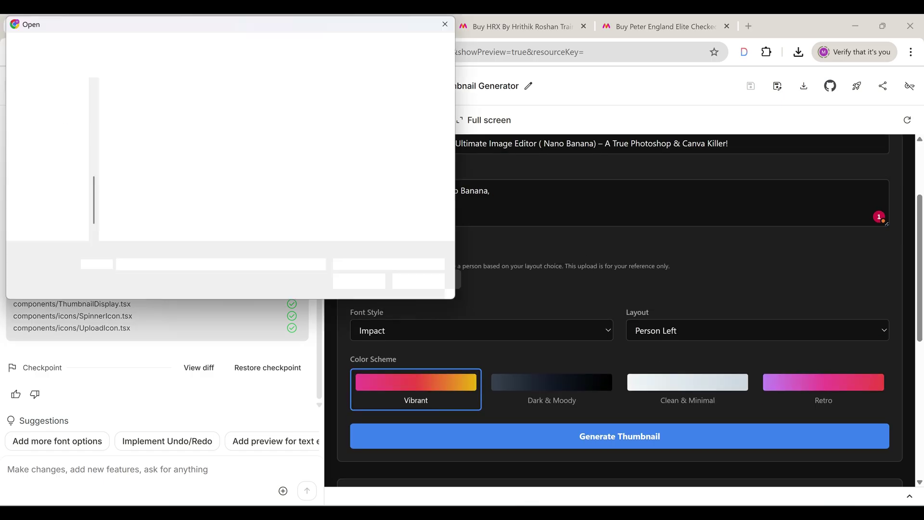
scroll(275, 164, down, 7)
scroll(275, 164, up, 7)
double_click(344, 106)
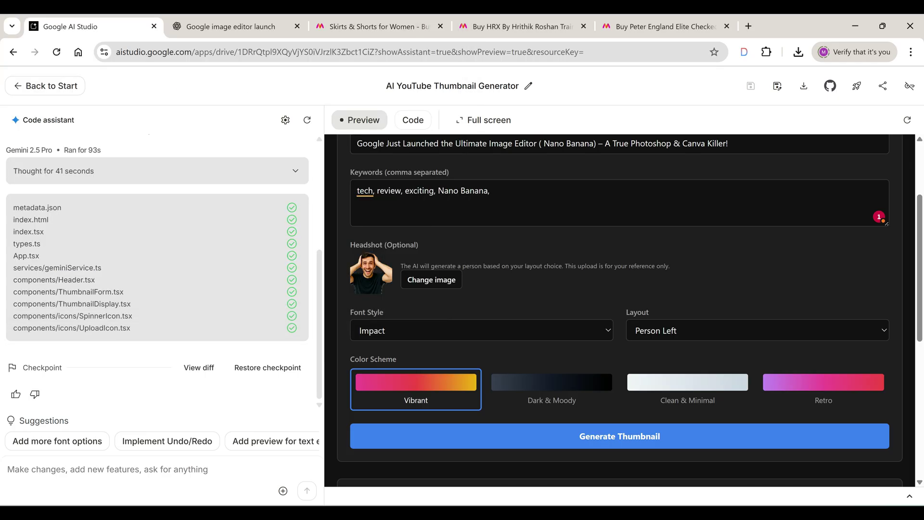
- Set the font style to Oswald, keep the Person Left layout and Vibrant color scheme, and generate the thumbnail
scroll(481, 308, down, 1)
scroll(599, 307, down, 1)
click(596, 257)
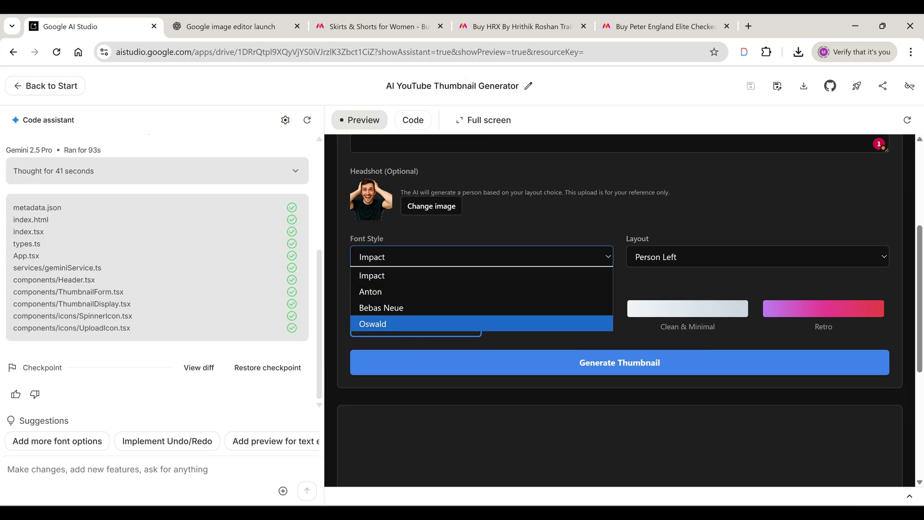
click(481, 324)
click(758, 257)
click(713, 216)
click(620, 362)
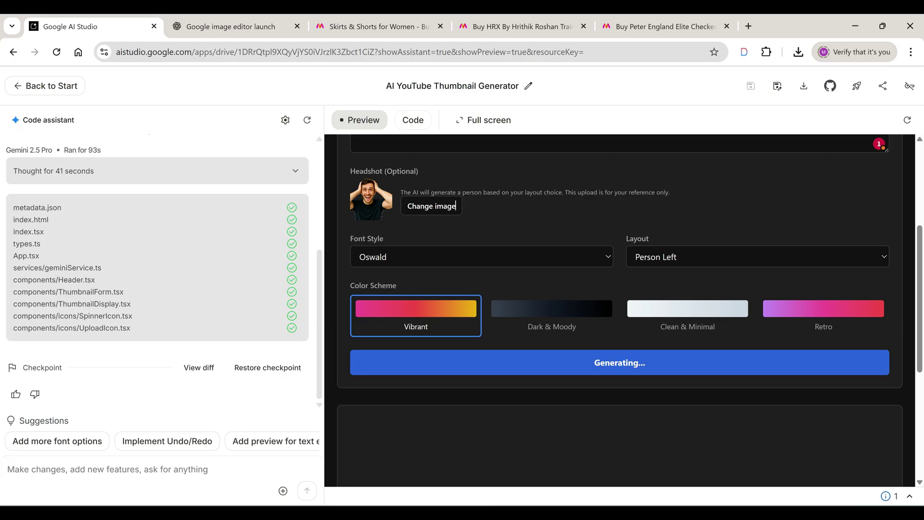
drag(919, 308, 920, 412)
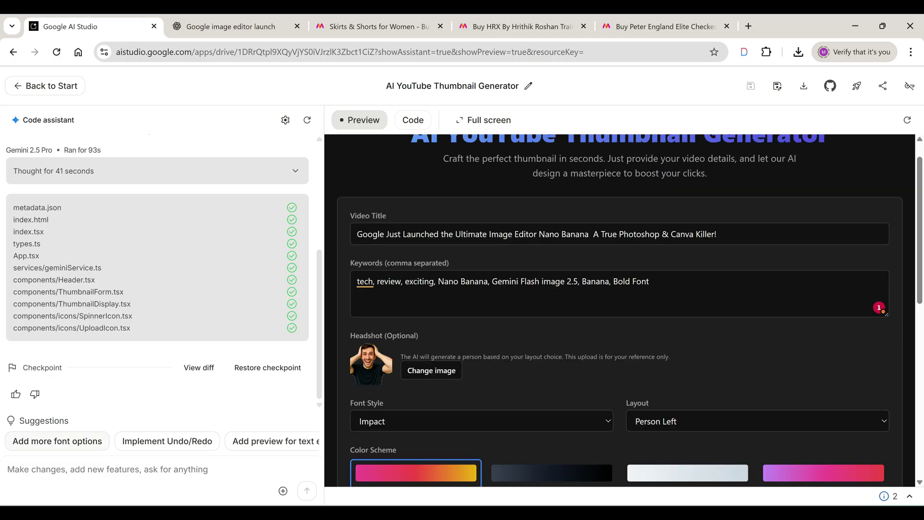
- Use the code assistant suggestions to add more font options, including Montserrat and Lobster, and implement undo/redo in the app
click(57, 441)
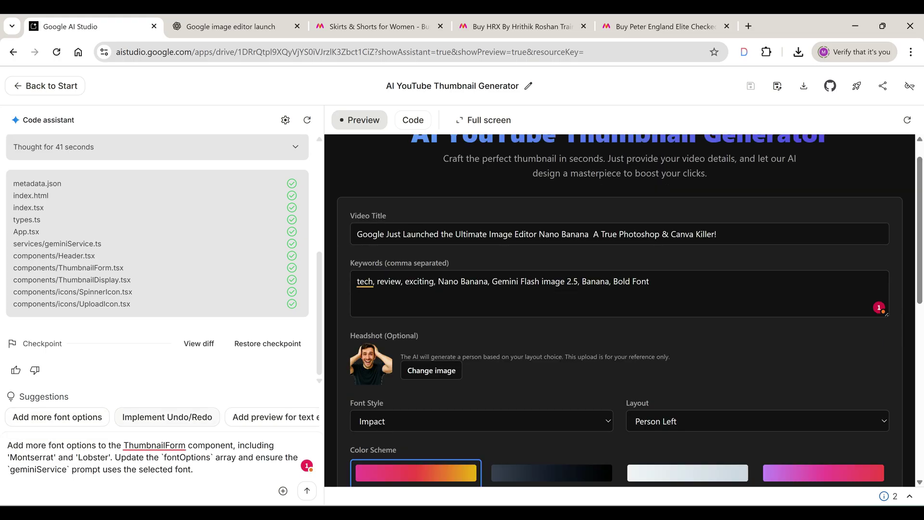
click(167, 417)
click(57, 416)
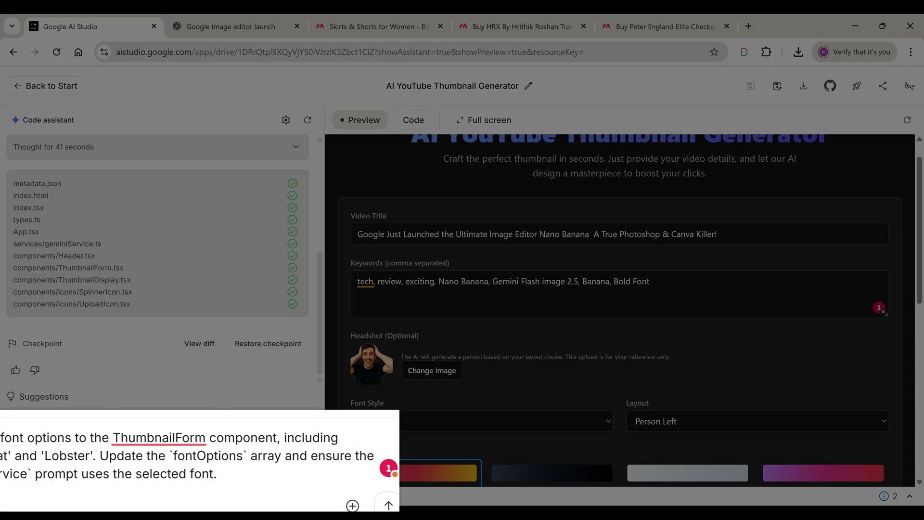
click(167, 417)
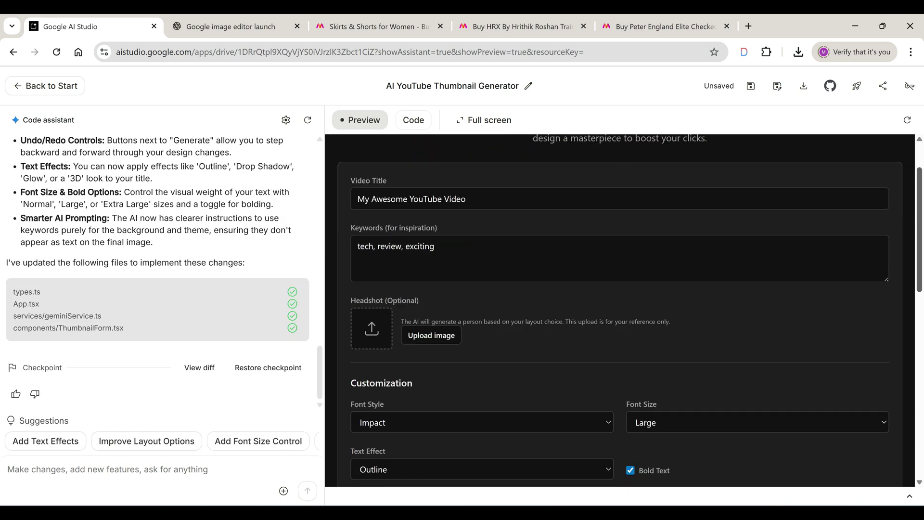
- Check the new text effects, enter the title "Google Just Launched the Ultimate Image Editor – A True Photoshop & Canva Killer", and extend the keywords
scroll(599, 389, down, 6)
click(481, 313)
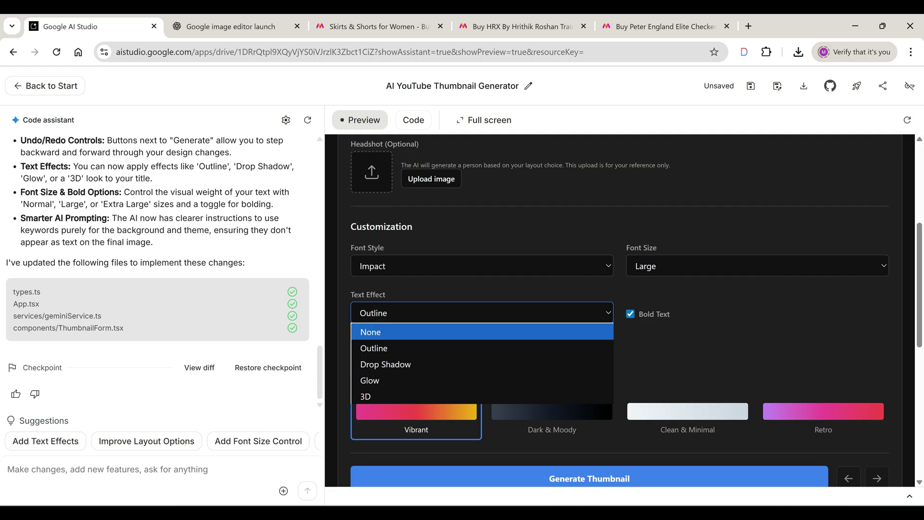
click(482, 359)
scroll(482, 360, up, 5)
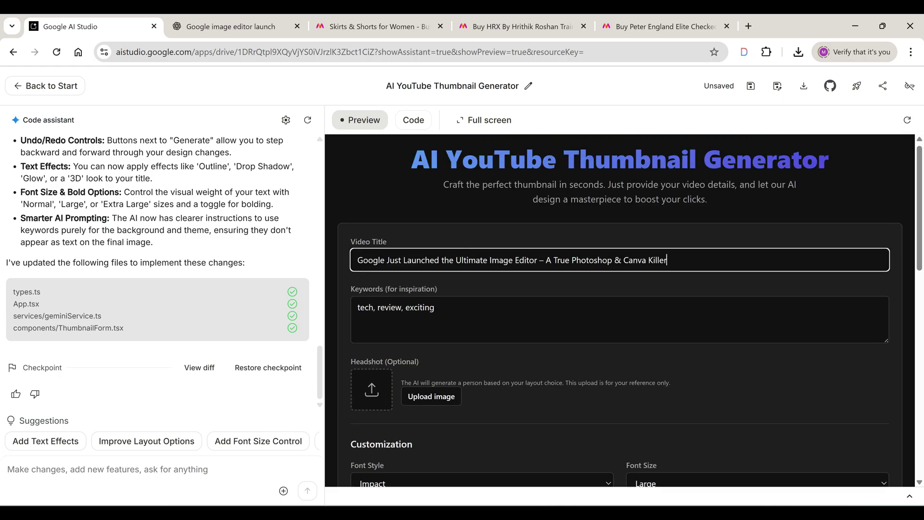
click(435, 308)
text(,)
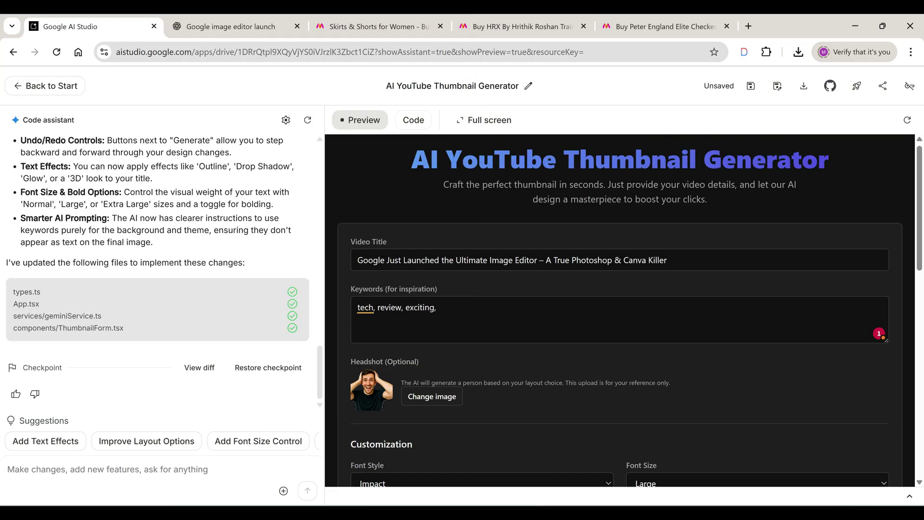
- Add the headshot, review the font style, text effect and layout options, keep Person Left with Vibrant colors, and generate the thumbnail
scroll(620, 337, down, 4)
click(482, 268)
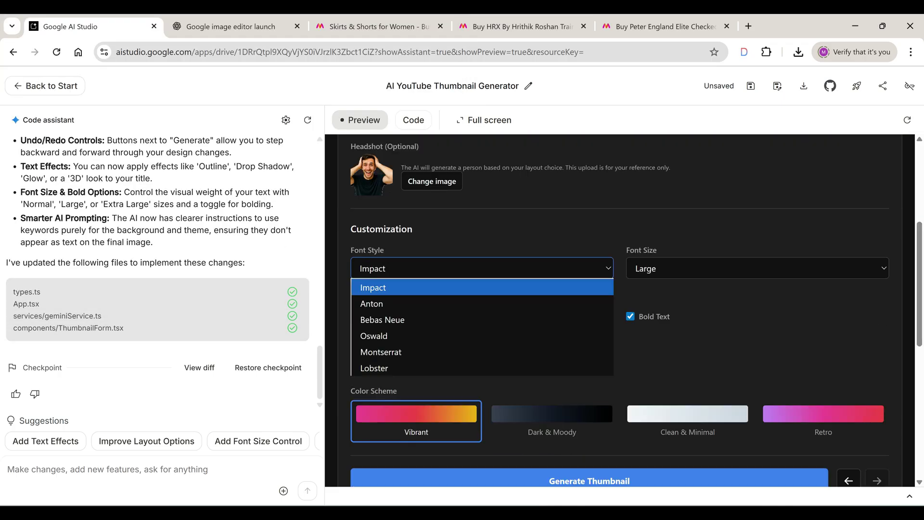
click(482, 287)
click(481, 315)
click(482, 350)
click(482, 362)
click(482, 381)
scroll(590, 337, down, 4)
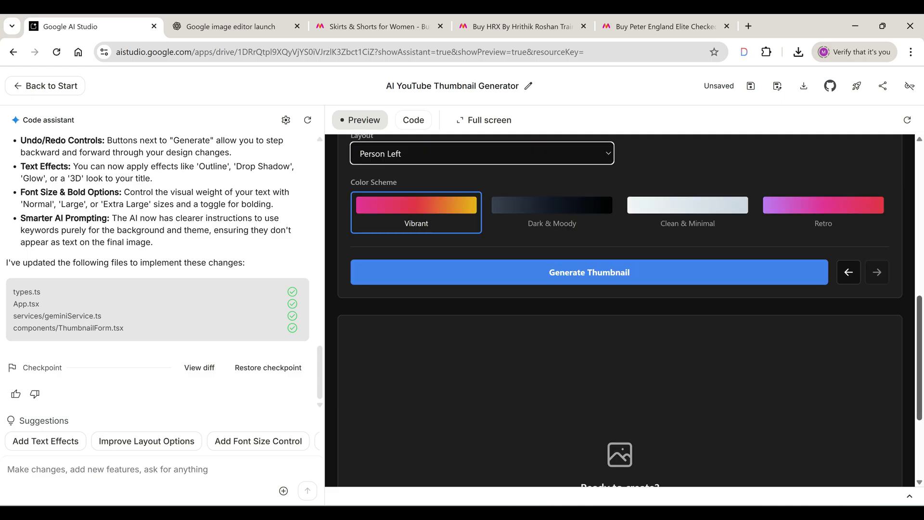
click(590, 273)
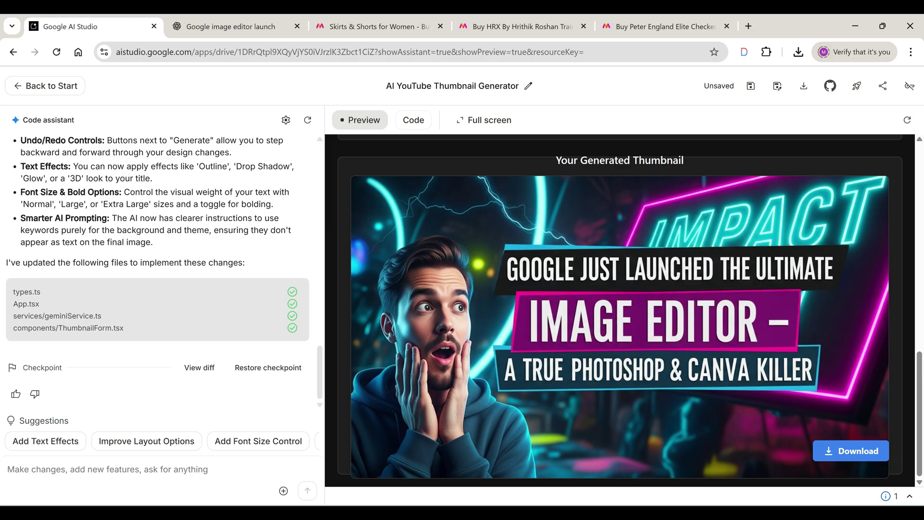
- Download the generated thumbnail and the thumbnail generator app
click(851, 451)
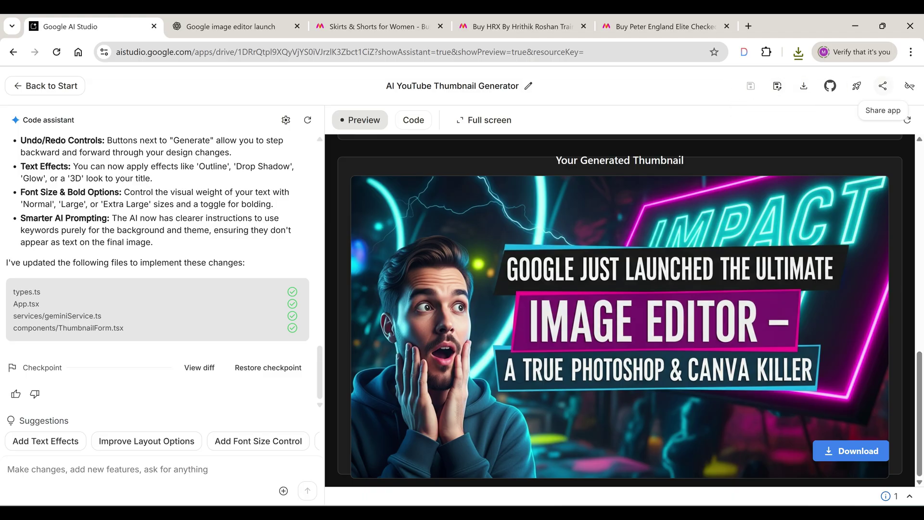
click(804, 86)
key(Return)
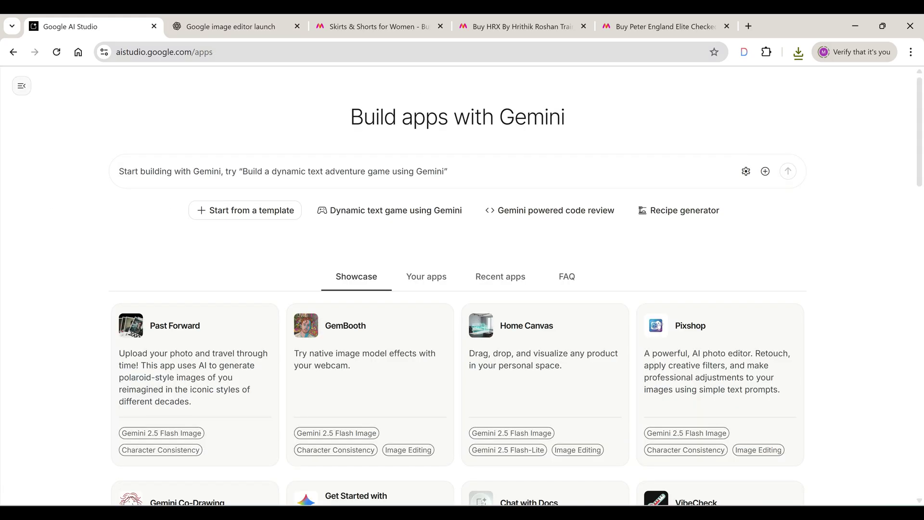
- Leave the app for the Generate media page and collapse the navigation sidebar
click(22, 86)
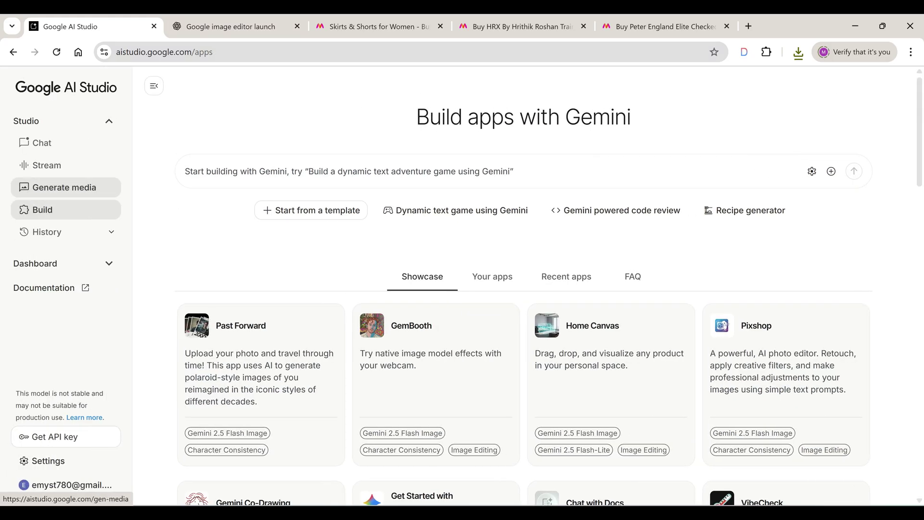
click(64, 188)
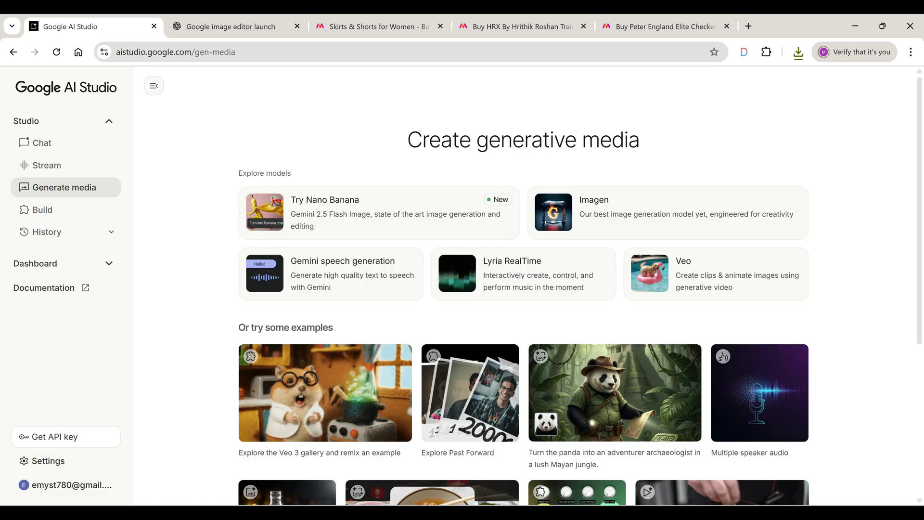
click(154, 86)
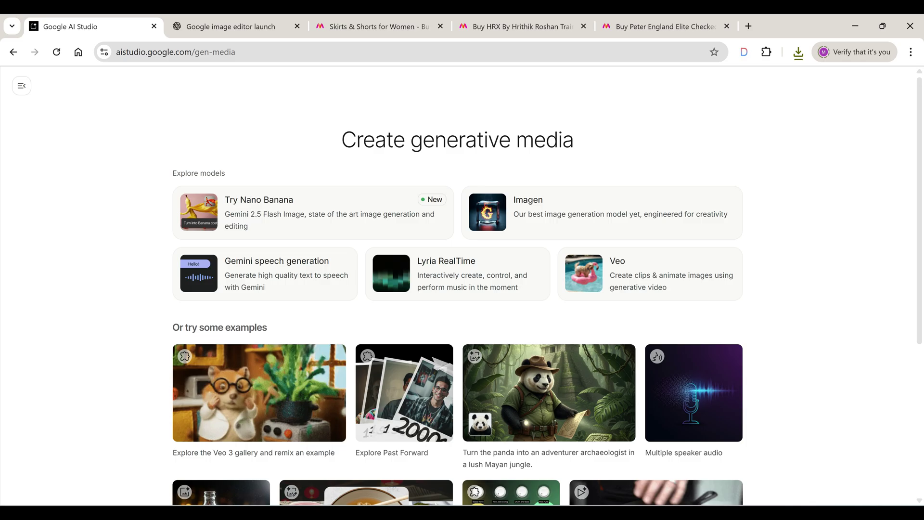